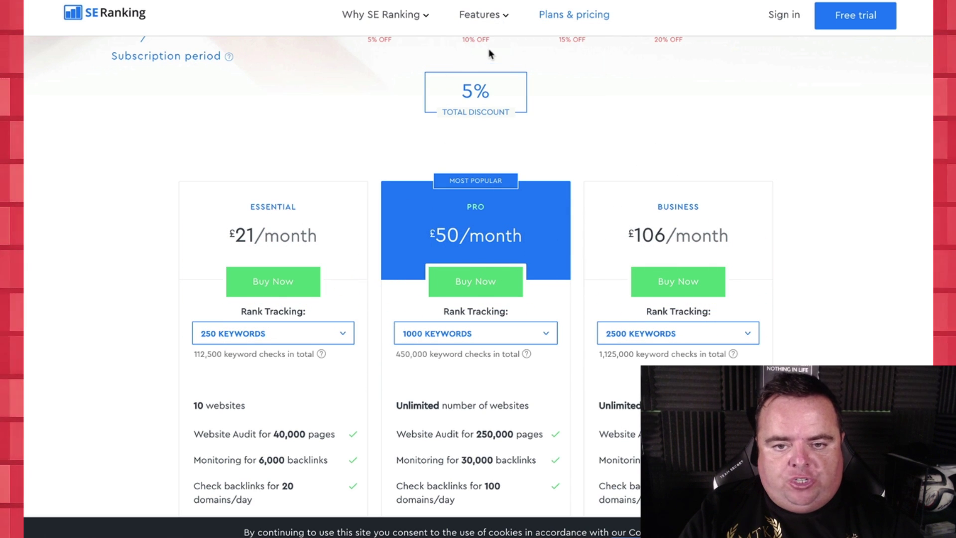
- Go from the Plans & pricing page to the project's detailed Google UK rankings report
{"action": "mouse_move", "coordinate": [501, 14]}
{"action": "mouse_move", "coordinate": [505, 47]}
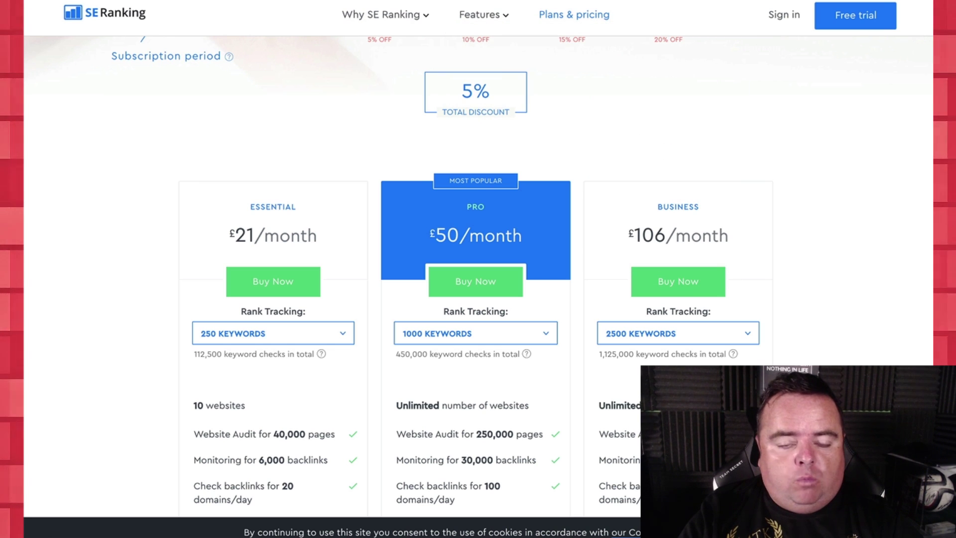
{"action": "mouse_move", "coordinate": [365, 31]}
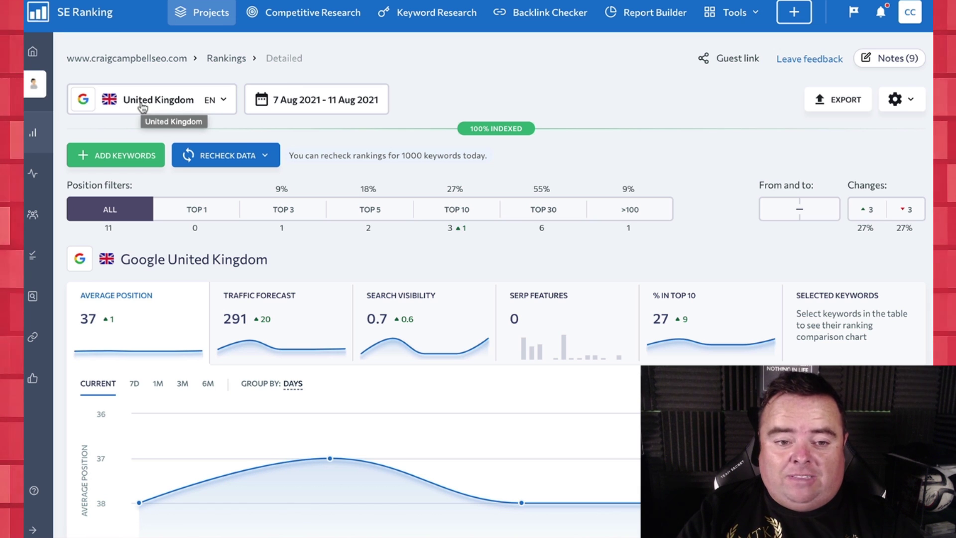
{"action": "left_click", "coordinate": [215, 107]}
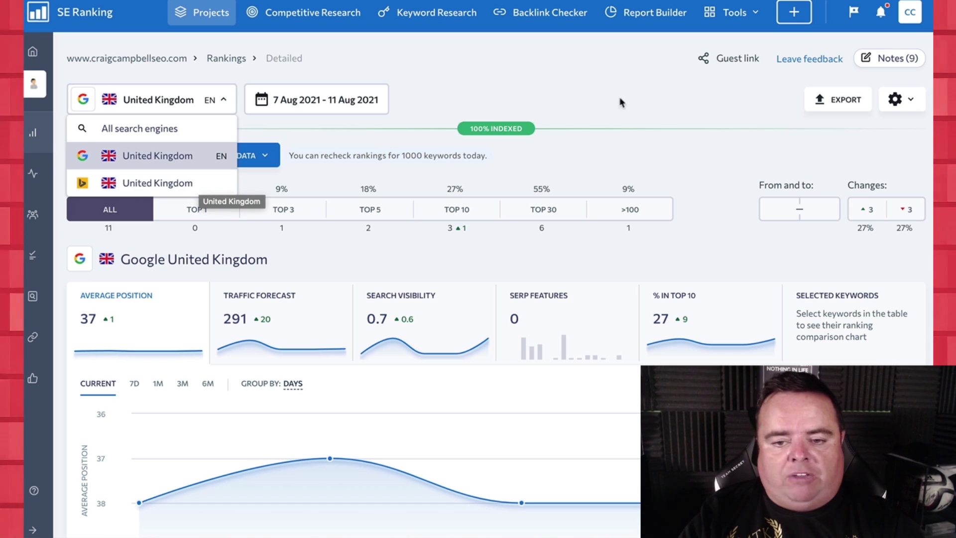
{"action": "left_click", "coordinate": [626, 117]}
{"action": "scroll", "coordinate": [626, 120], "scroll_direction": "down", "scroll_amount": 8}
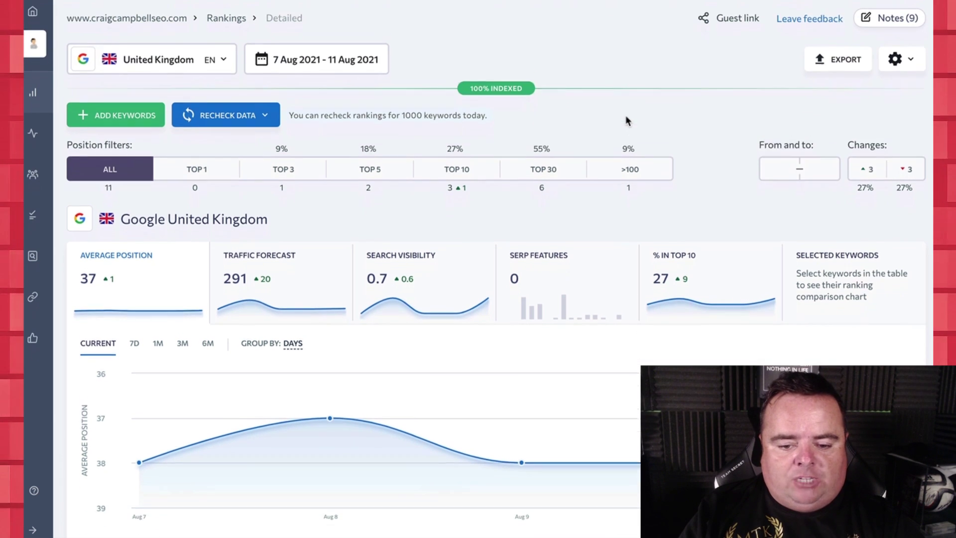
{"action": "scroll", "coordinate": [625, 120], "scroll_direction": "down", "scroll_amount": 5}
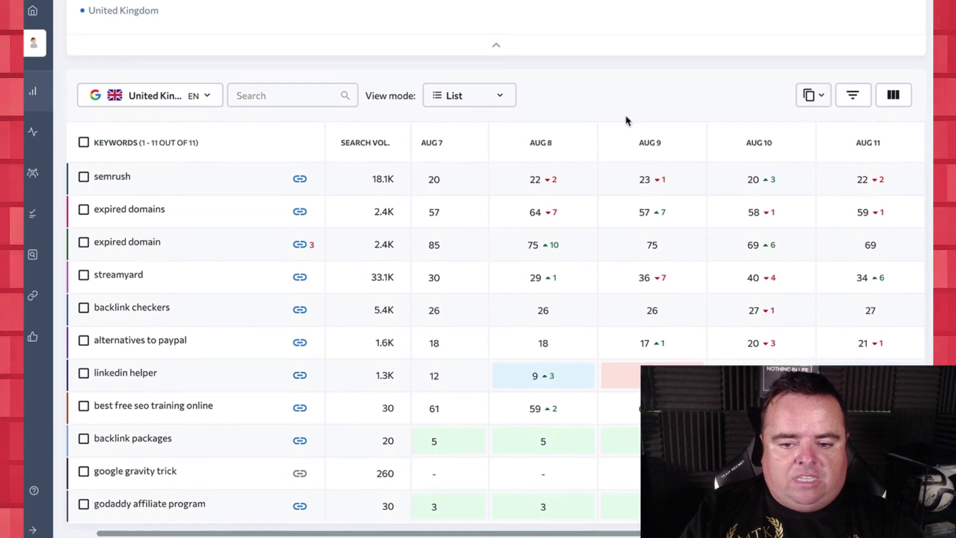
{"action": "scroll", "coordinate": [626, 119], "scroll_direction": "up", "scroll_amount": 4}
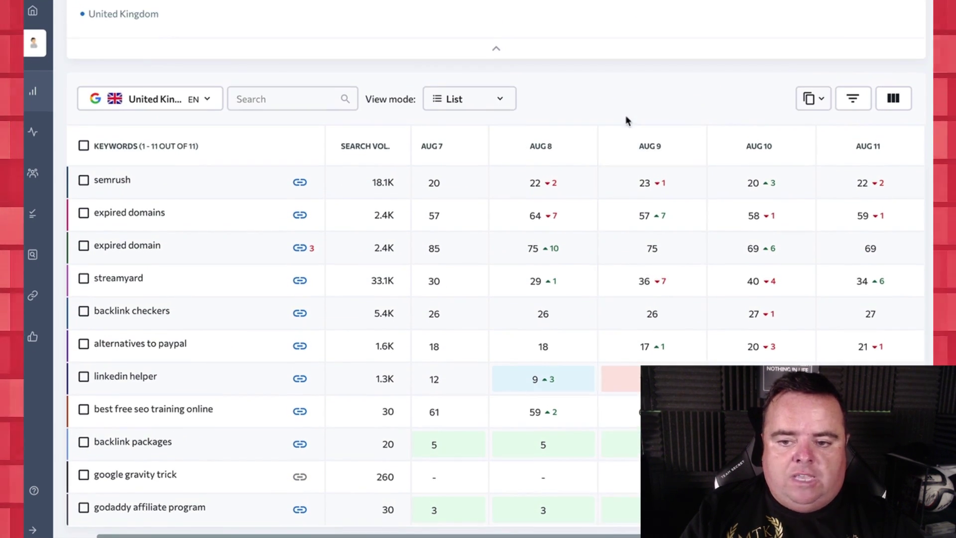
{"action": "mouse_move", "coordinate": [381, 343]}
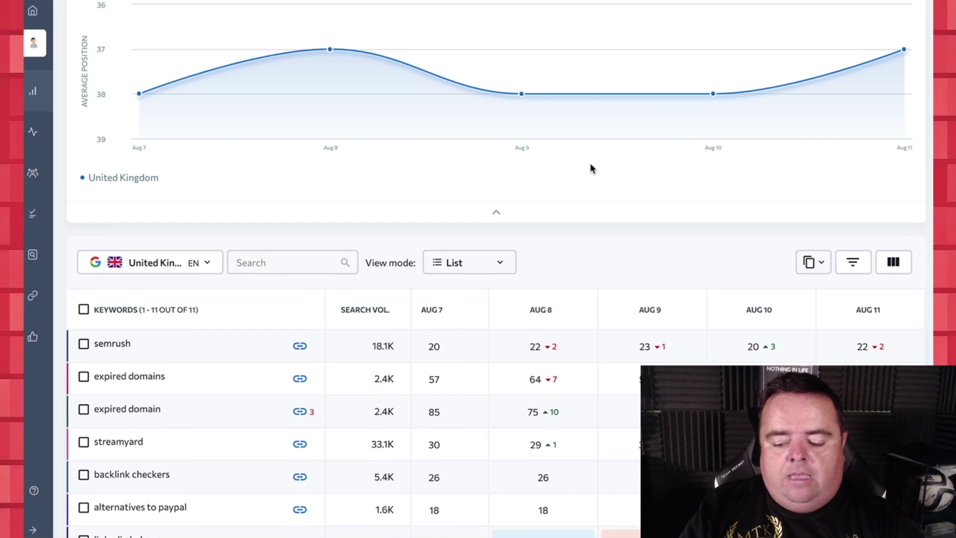
{"action": "scroll", "coordinate": [591, 165], "scroll_direction": "up", "scroll_amount": 4}
{"action": "scroll", "coordinate": [591, 165], "scroll_direction": "up", "scroll_amount": 3}
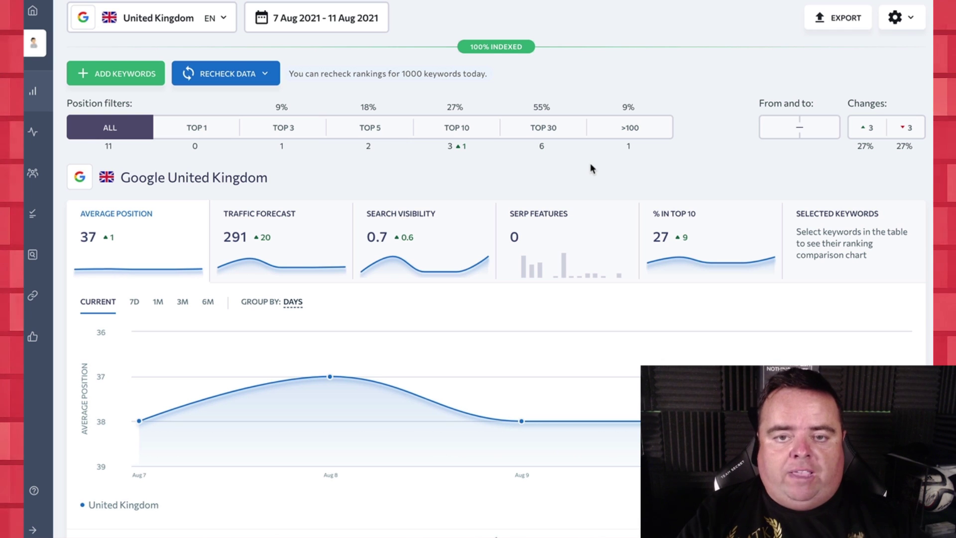
{"action": "mouse_move", "coordinate": [37, 122]}
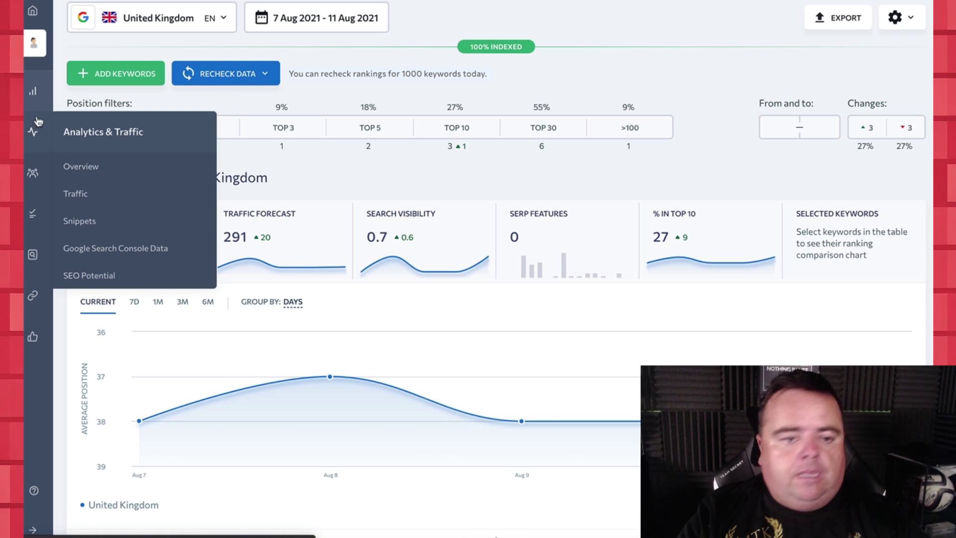
{"action": "mouse_move", "coordinate": [41, 99]}
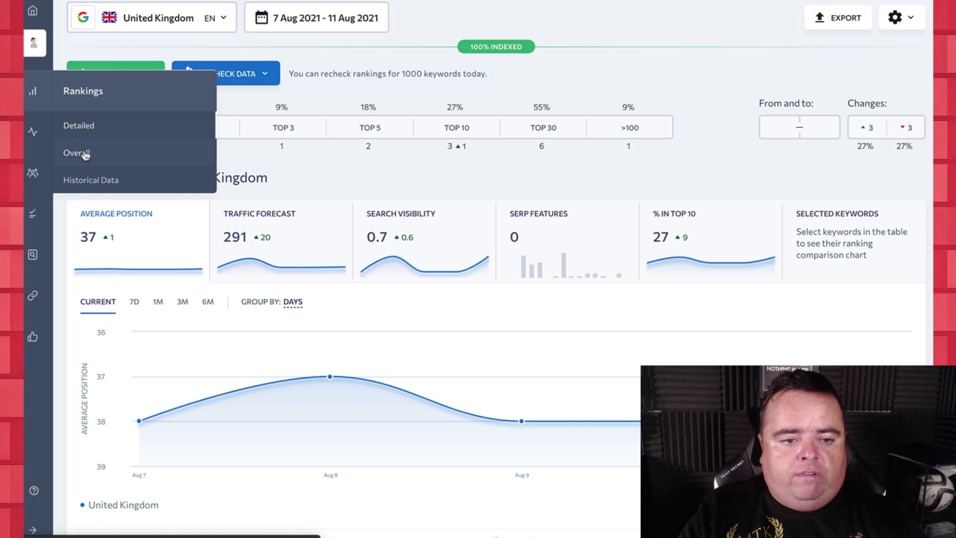
{"action": "left_click", "coordinate": [98, 124]}
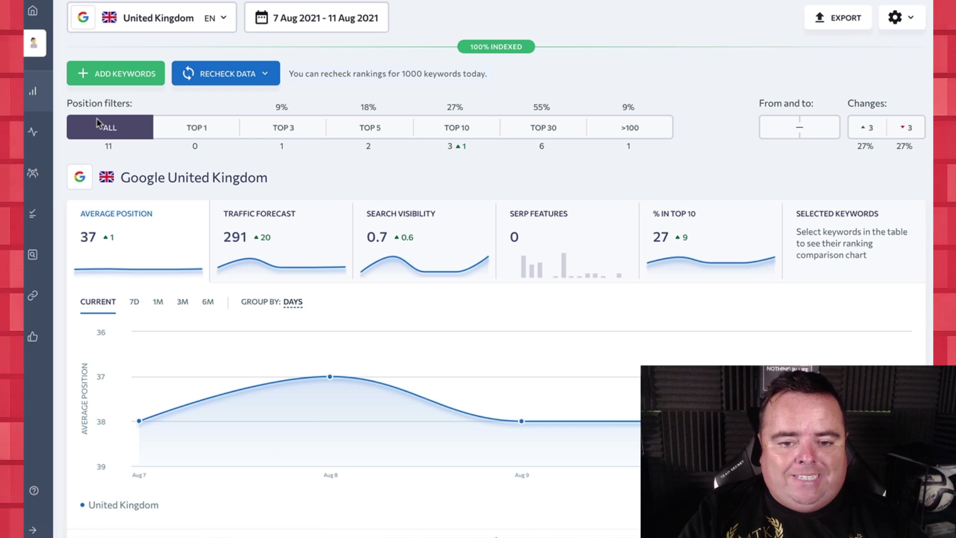
{"action": "mouse_move", "coordinate": [48, 94]}
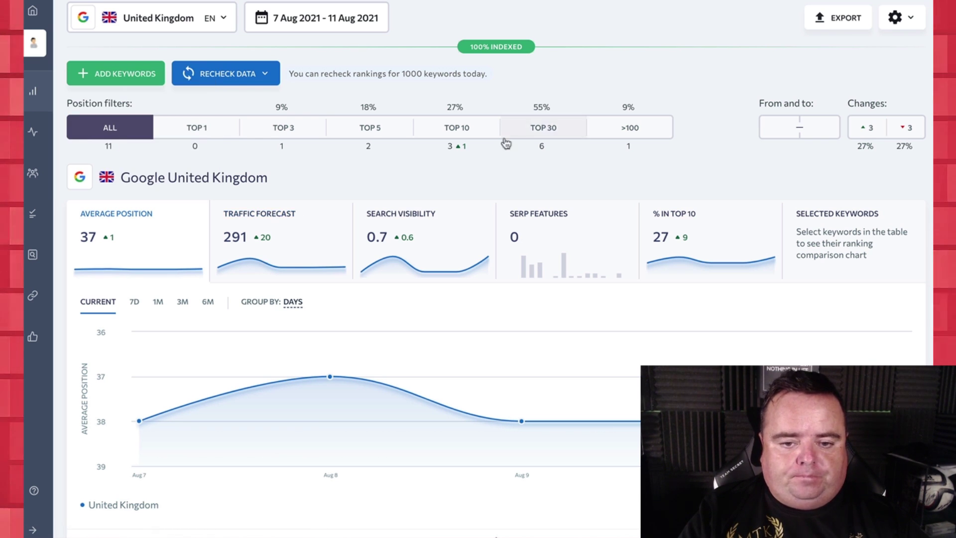
{"action": "scroll", "coordinate": [550, 175], "scroll_direction": "down", "scroll_amount": 6}
{"action": "key", "text": "ctrl+a"}
{"action": "scroll", "coordinate": [550, 175], "scroll_direction": "up", "scroll_amount": 8}
{"action": "left_click", "coordinate": [34, 83]}
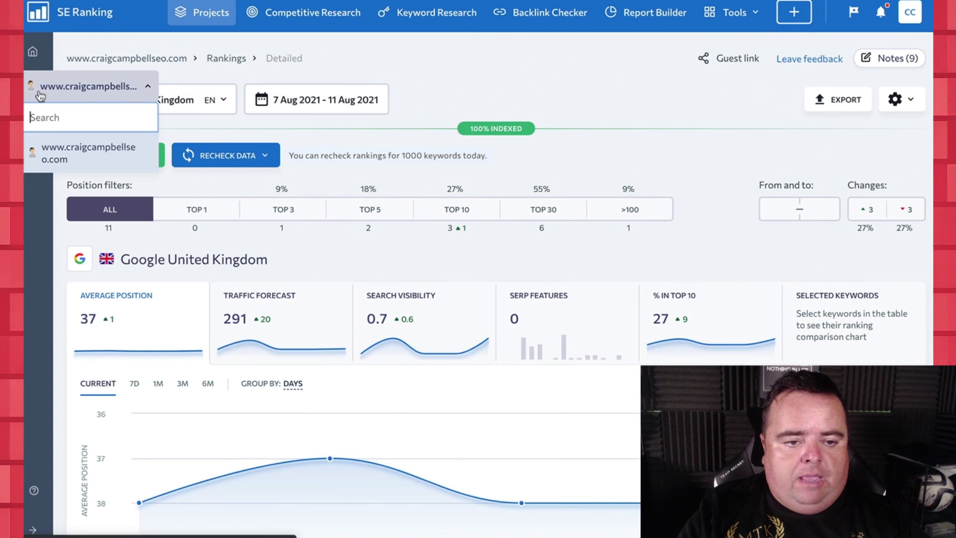
{"action": "mouse_move", "coordinate": [40, 178]}
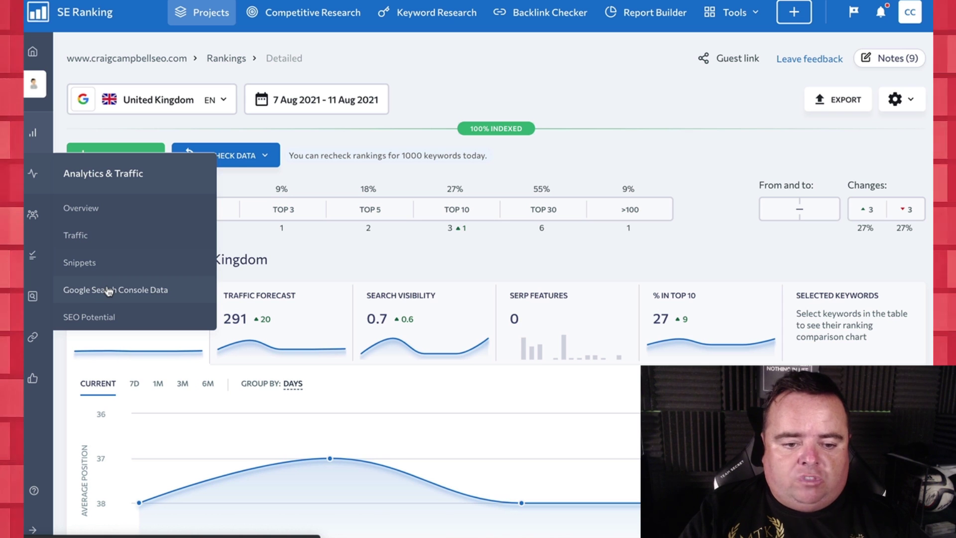
{"action": "left_click", "coordinate": [97, 316]}
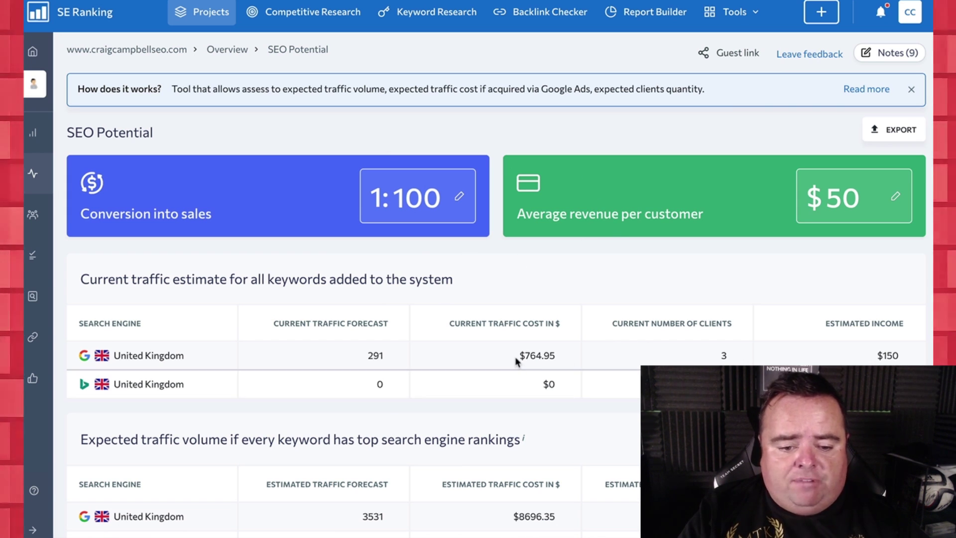
- Look over the SEO Potential estimates: 291 visits worth $764.95 now, 3531 visits at top rankings
{"action": "scroll", "coordinate": [498, 286], "scroll_direction": "down", "scroll_amount": 3}
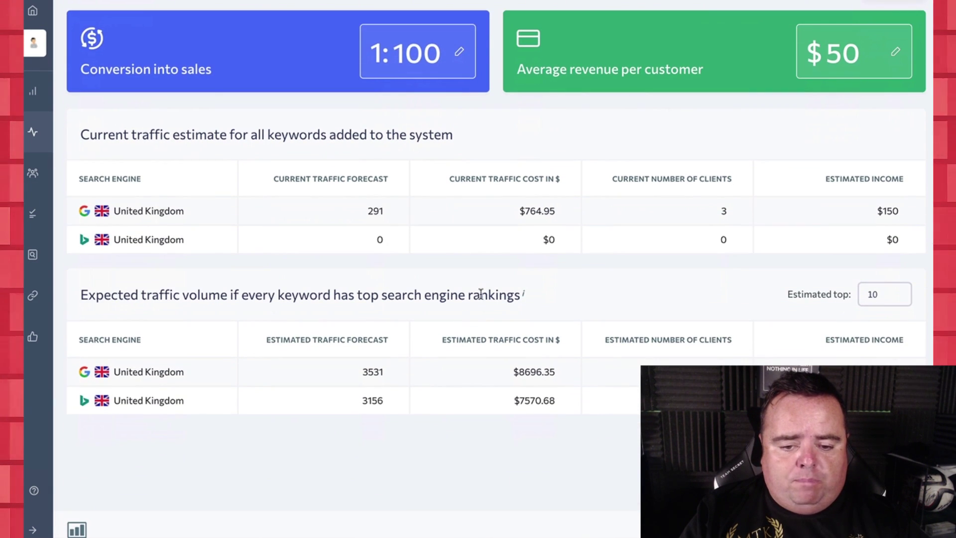
{"action": "scroll", "coordinate": [305, 127], "scroll_direction": "up", "scroll_amount": 3}
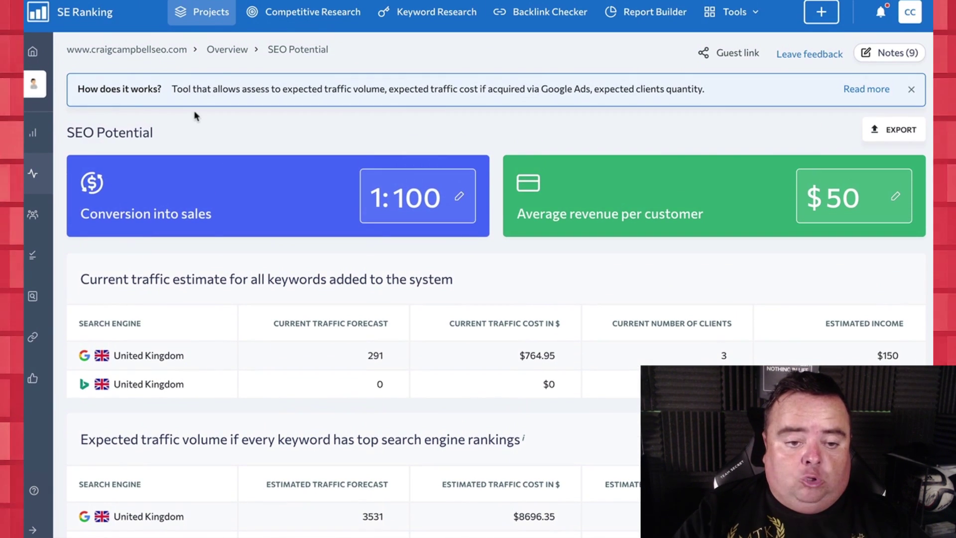
{"action": "mouse_move", "coordinate": [34, 214]}
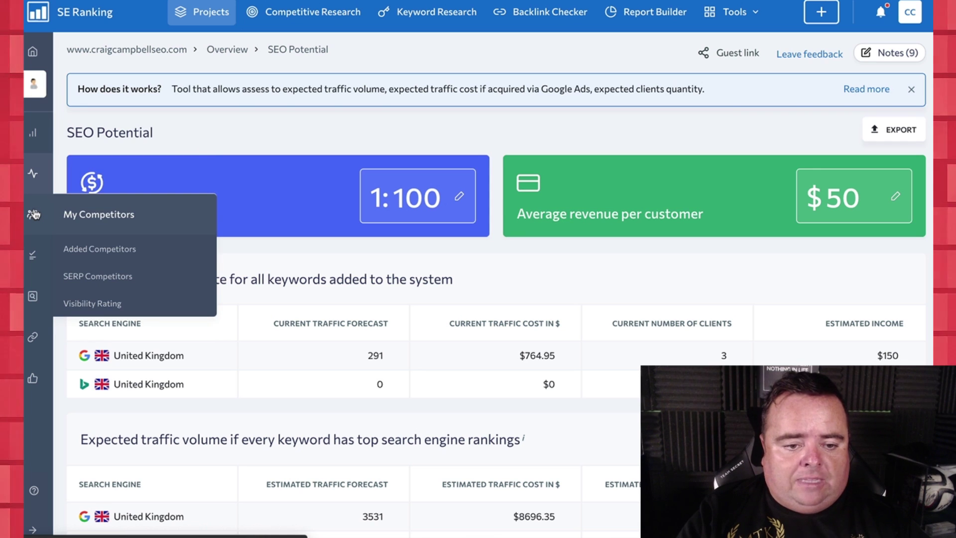
- Open Added Competitors and inspect the chart for semrush.com, neilpatel.com and the other rival domains
{"action": "left_click", "coordinate": [100, 217]}
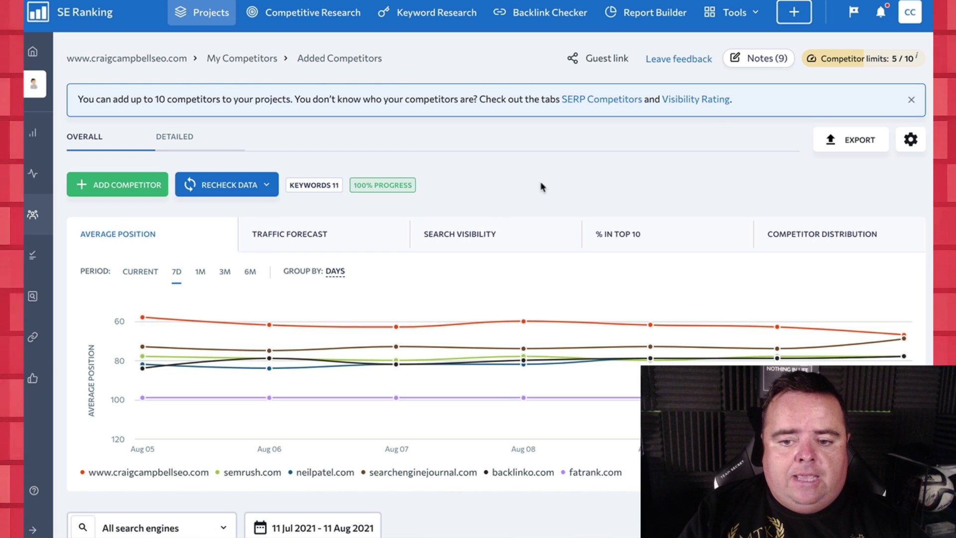
{"action": "scroll", "coordinate": [531, 203], "scroll_direction": "down", "scroll_amount": 3}
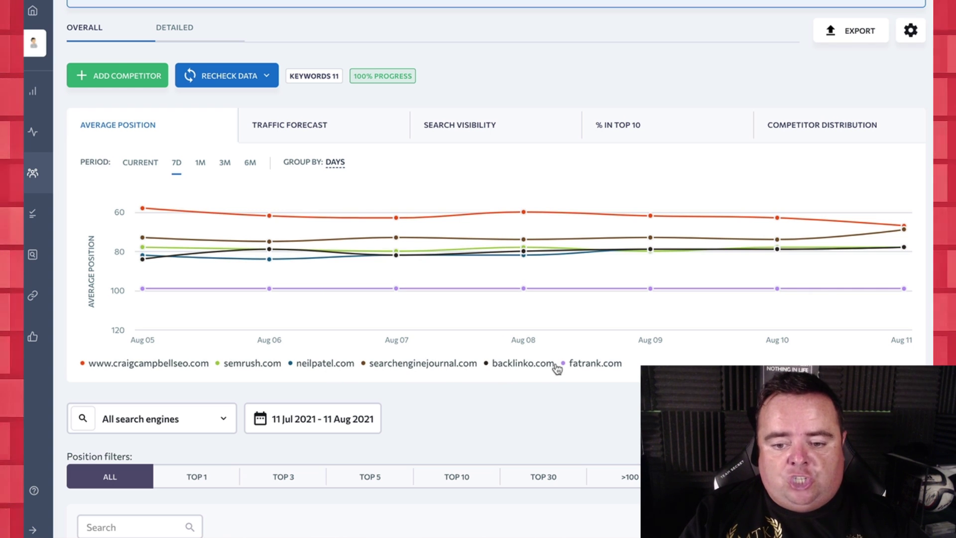
{"action": "mouse_move", "coordinate": [422, 291]}
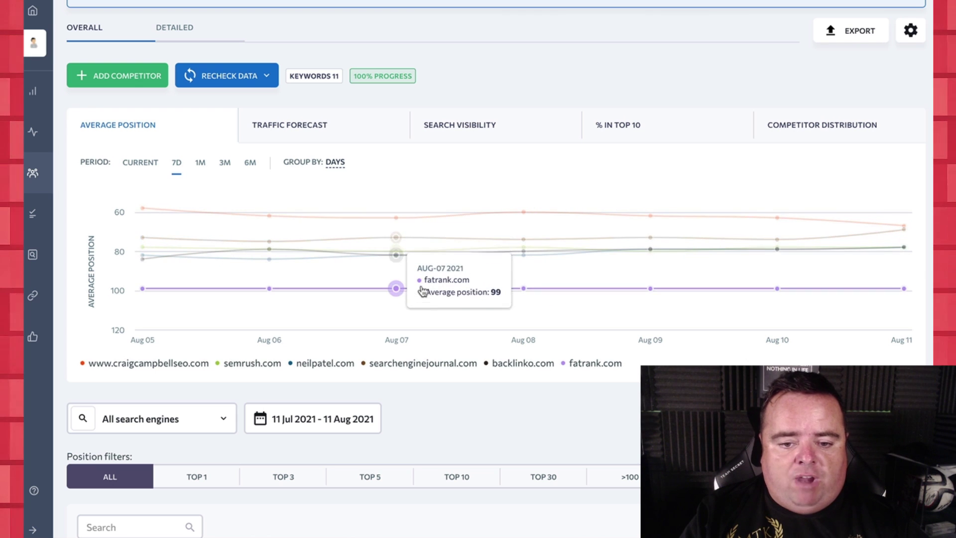
{"action": "mouse_move", "coordinate": [396, 218]}
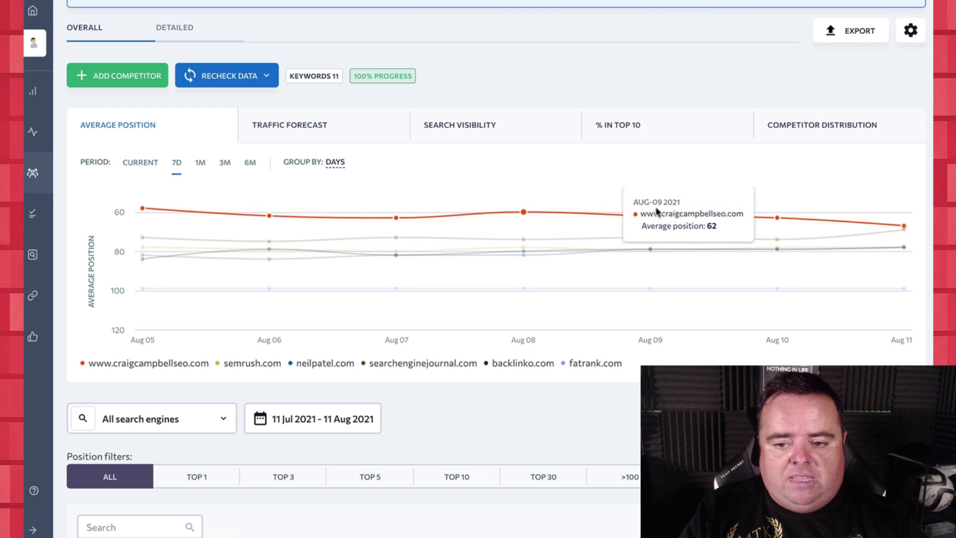
{"action": "mouse_move", "coordinate": [653, 269]}
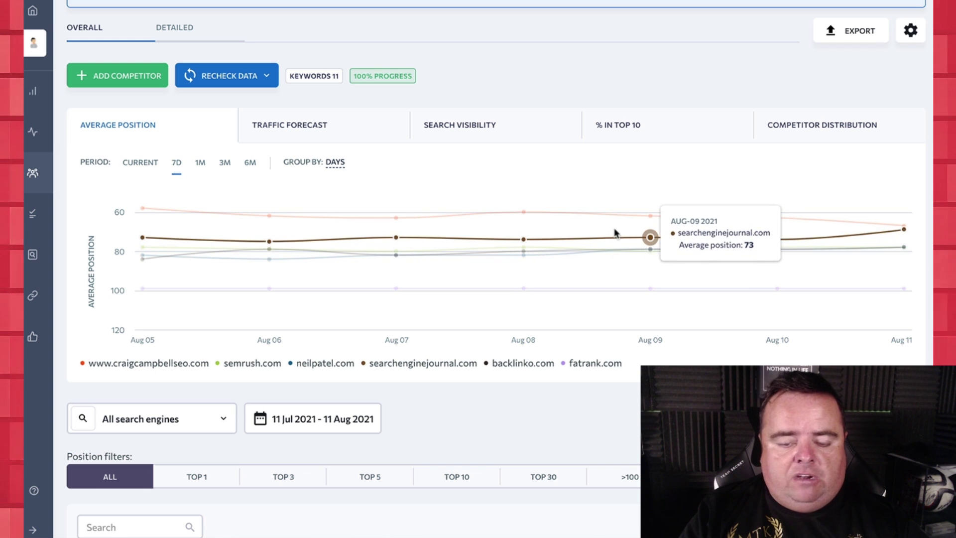
- Chart traffic forecast, search visibility, top-10 keyword share, then the competitor distribution bubbles
{"action": "left_click", "coordinate": [338, 132]}
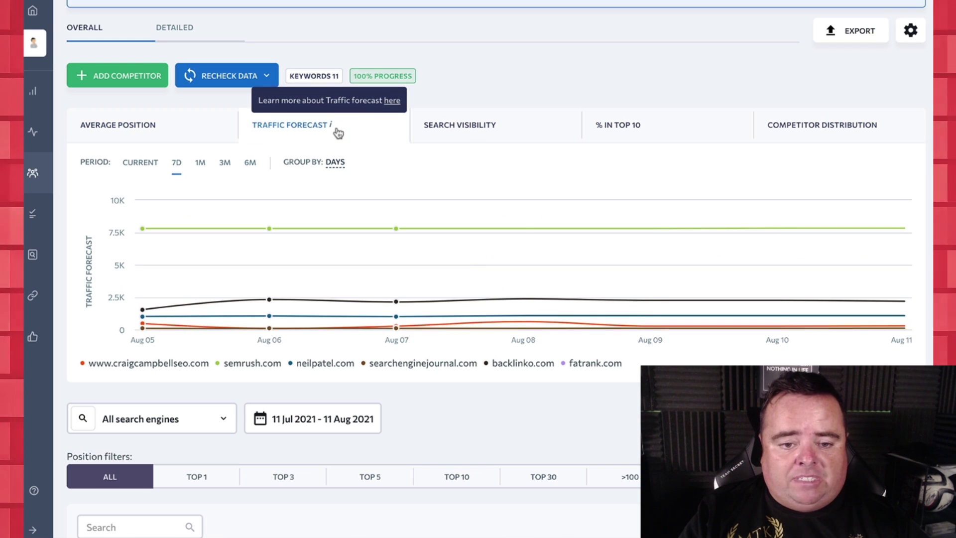
{"action": "left_click", "coordinate": [518, 128]}
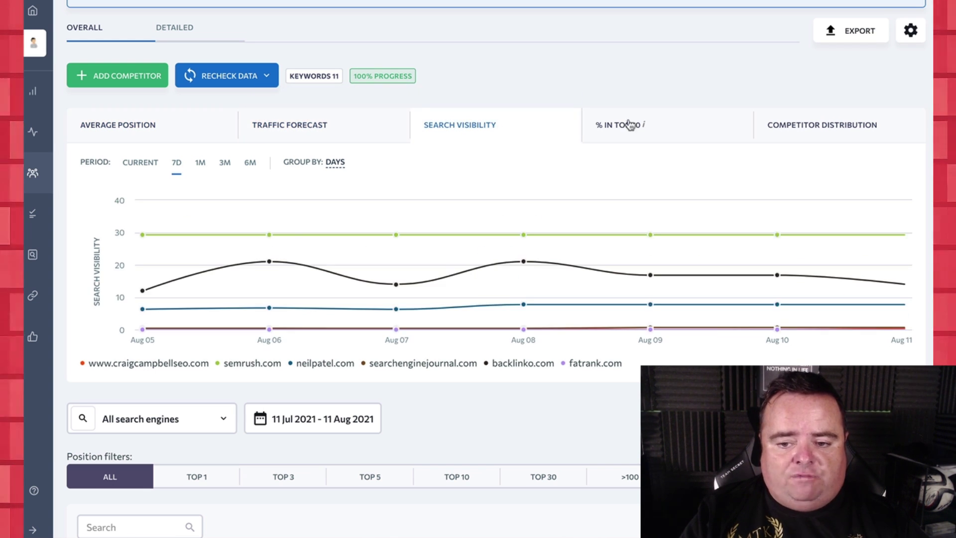
{"action": "left_click", "coordinate": [677, 129]}
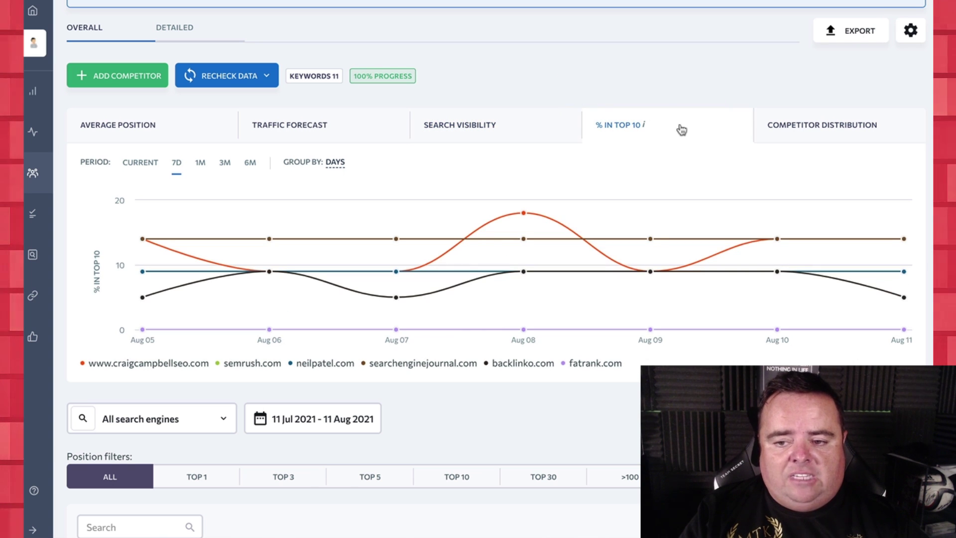
{"action": "left_click", "coordinate": [849, 129]}
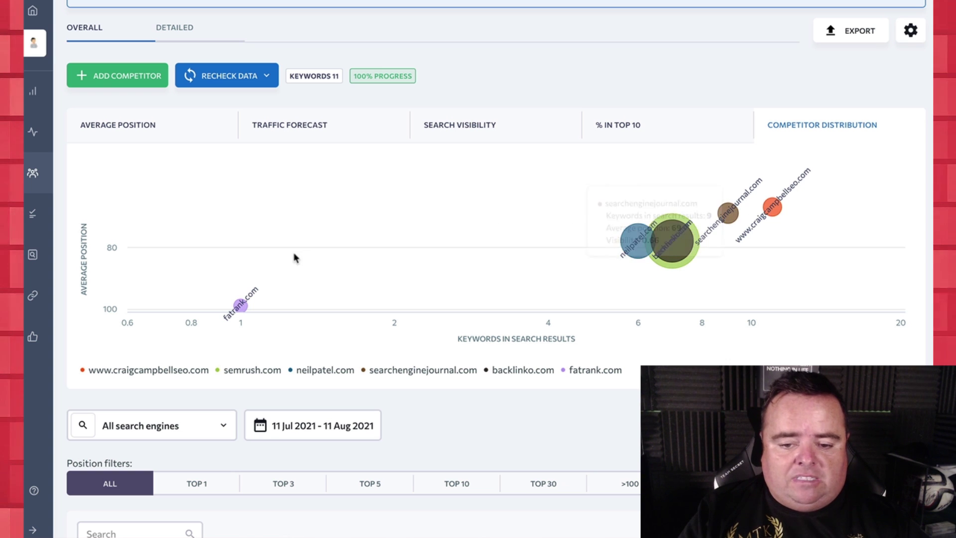
{"action": "scroll", "coordinate": [254, 365], "scroll_direction": "down", "scroll_amount": 5}
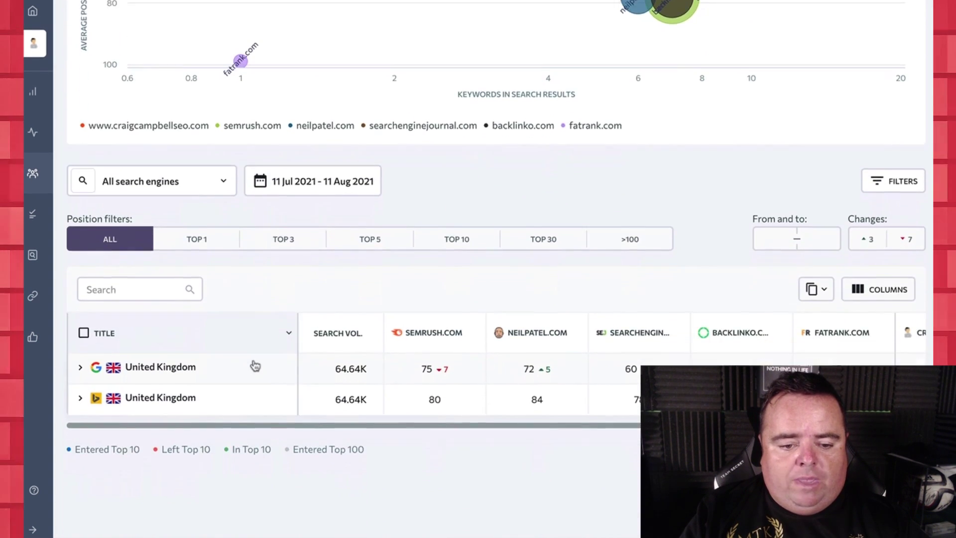
{"action": "scroll", "coordinate": [254, 358], "scroll_direction": "up", "scroll_amount": 7}
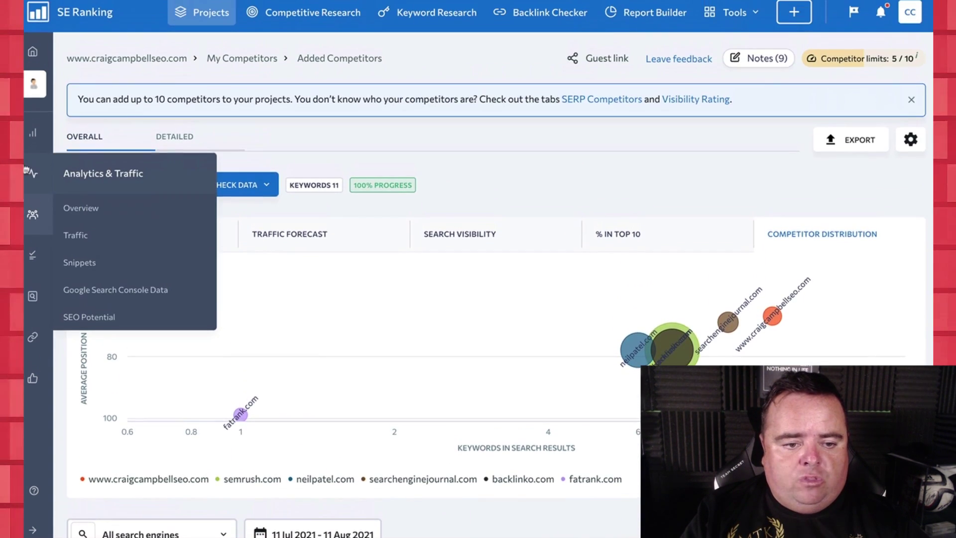
{"action": "mouse_move", "coordinate": [33, 215]}
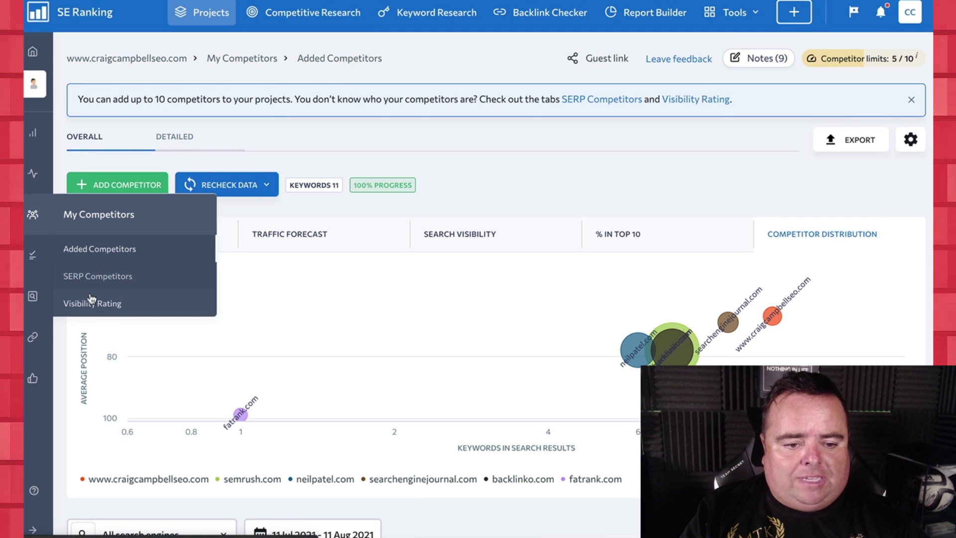
{"action": "mouse_move", "coordinate": [34, 263]}
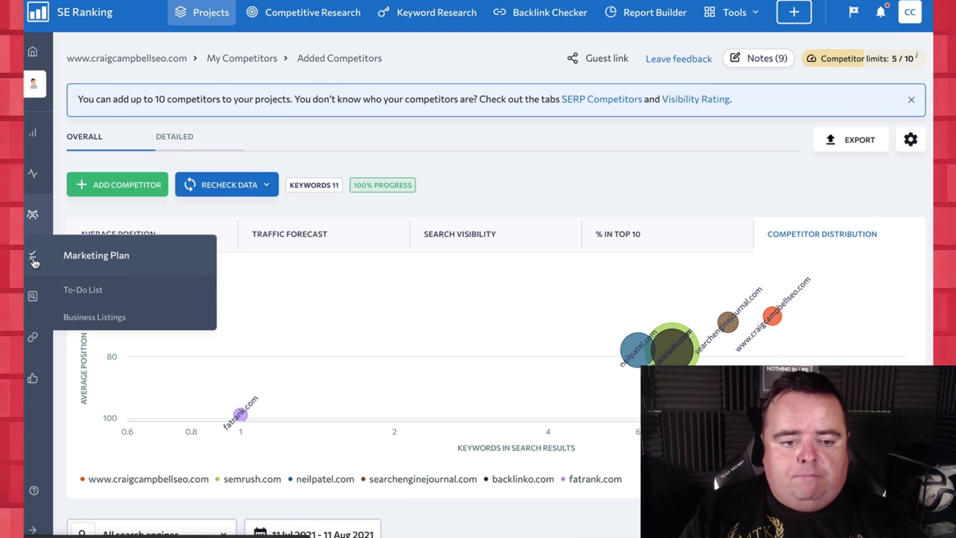
- Browse the Marketing Plan to-do list: keyword research 0/3, on-site optimization 0/19
{"action": "left_click", "coordinate": [81, 289]}
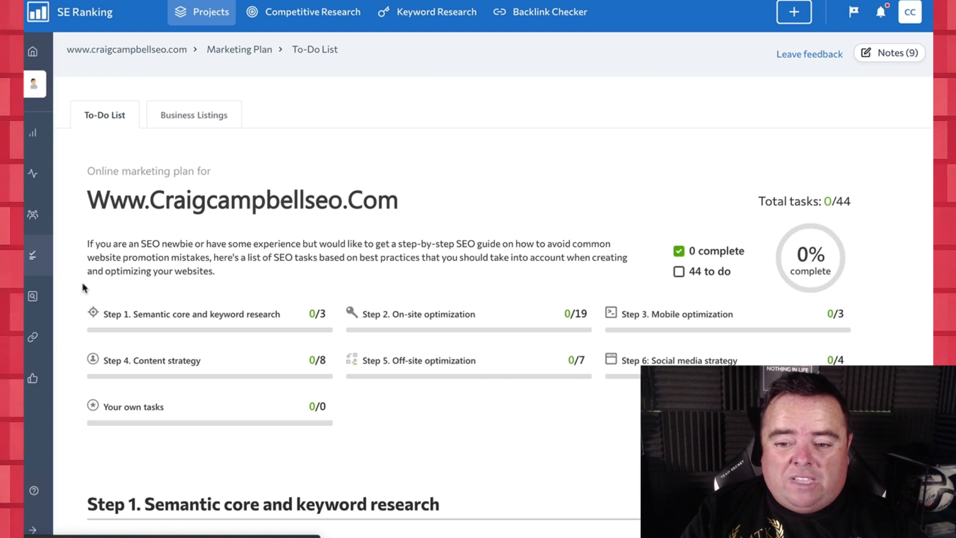
{"action": "scroll", "coordinate": [456, 162], "scroll_direction": "down", "scroll_amount": 7}
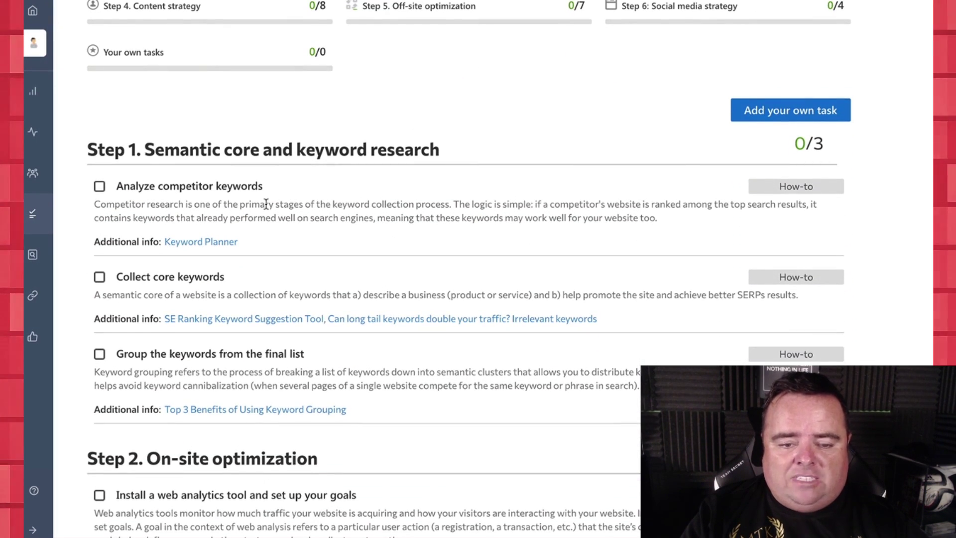
{"action": "scroll", "coordinate": [266, 204], "scroll_direction": "down", "scroll_amount": 9}
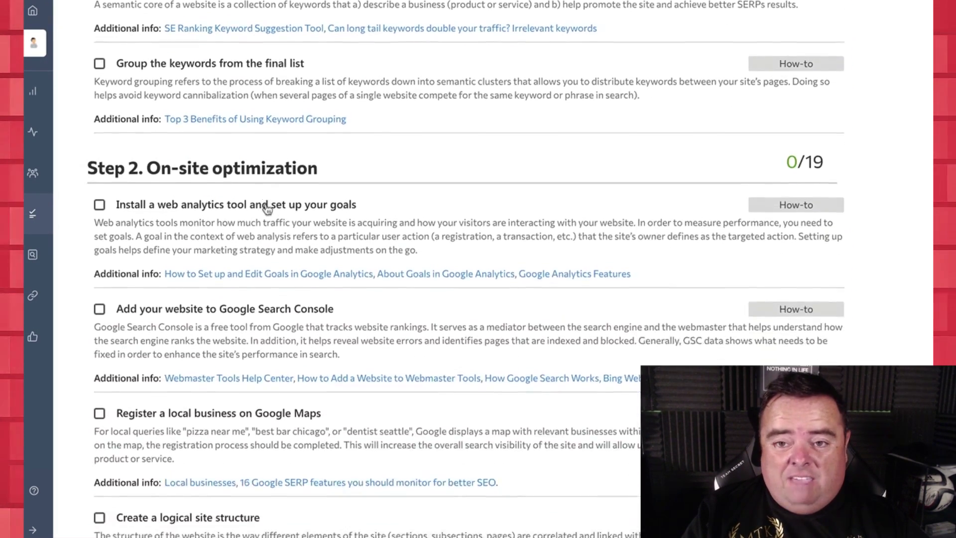
{"action": "scroll", "coordinate": [266, 205], "scroll_direction": "down", "scroll_amount": 5}
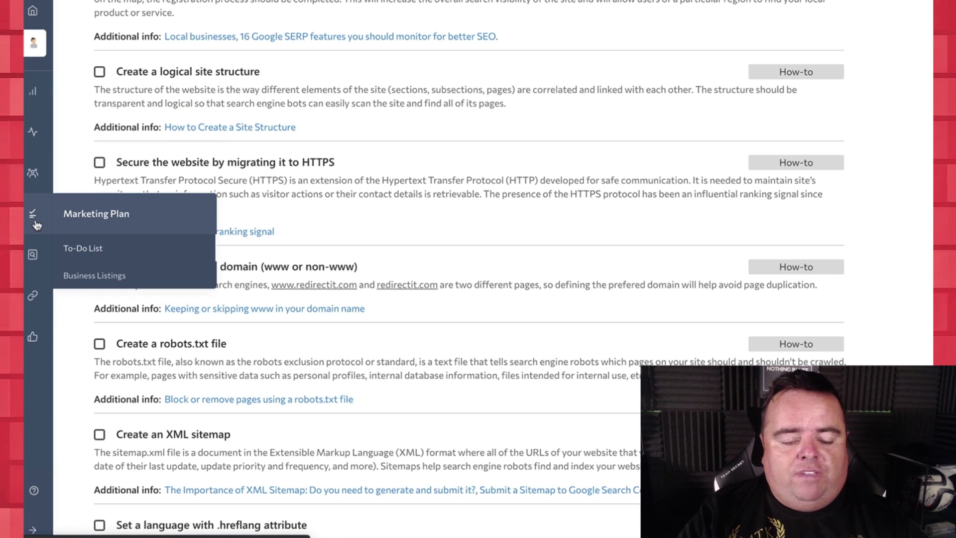
{"action": "mouse_move", "coordinate": [32, 255]}
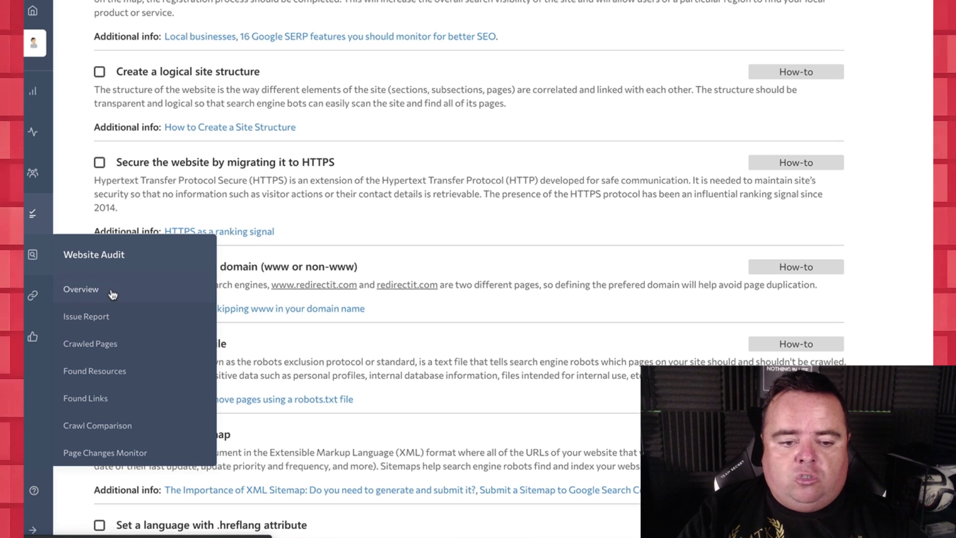
- Open the Website Audit Issue Report and scroll through the listed issues
{"action": "left_click", "coordinate": [115, 315]}
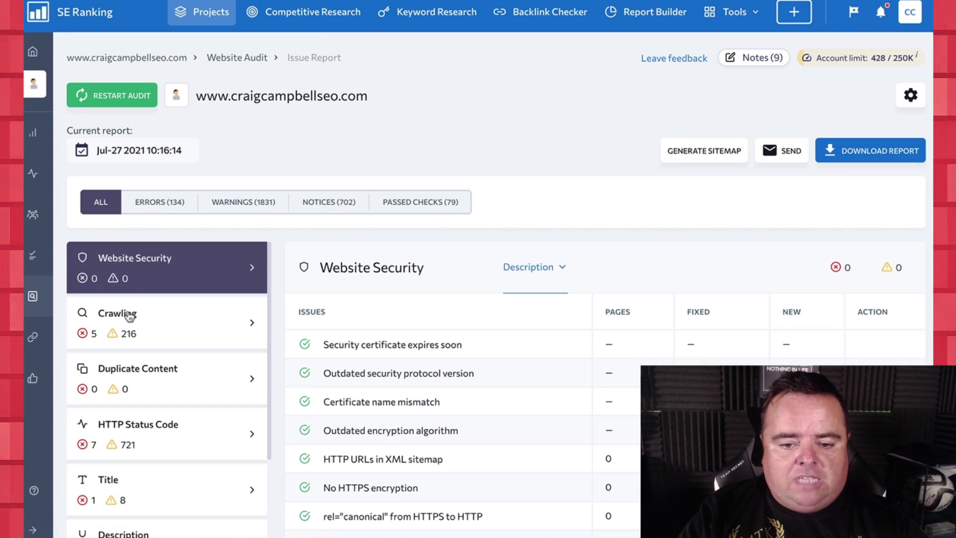
{"action": "scroll", "coordinate": [486, 370], "scroll_direction": "down", "scroll_amount": 3}
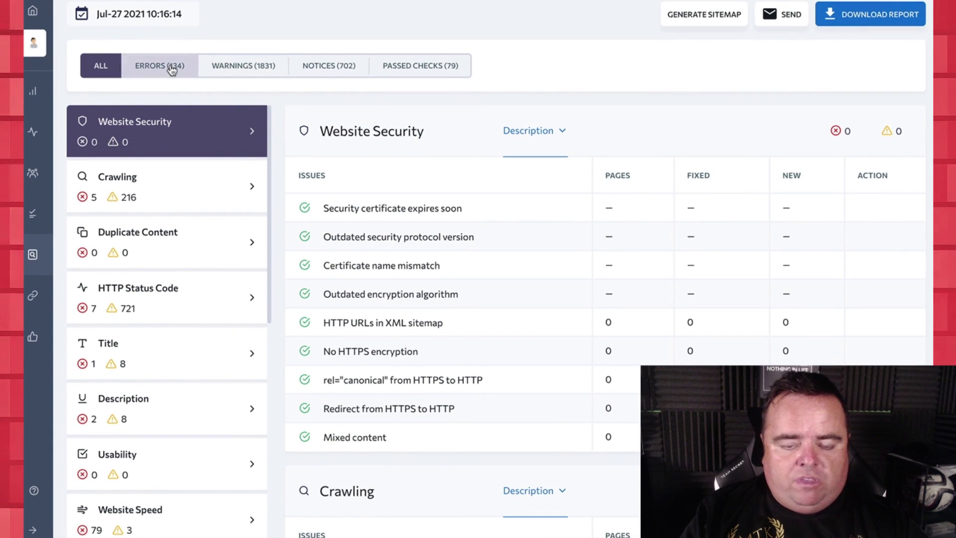
{"action": "scroll", "coordinate": [367, 248], "scroll_direction": "down", "scroll_amount": 1}
{"action": "scroll", "coordinate": [368, 247], "scroll_direction": "down", "scroll_amount": 3}
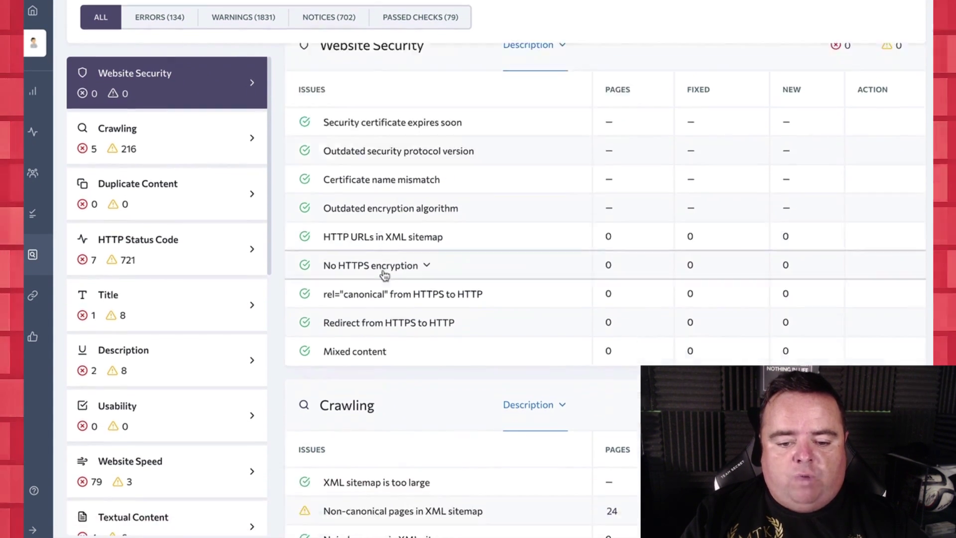
{"action": "mouse_move", "coordinate": [39, 259]}
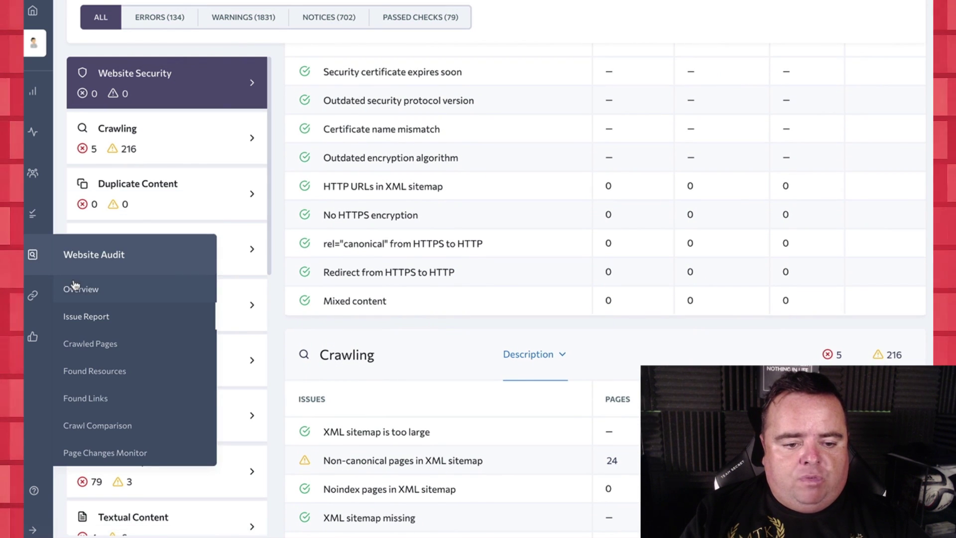
- Review the audit overview cards: 428 pages crawled, health 27/100, 134 errors, 1831 warnings
{"action": "left_click", "coordinate": [87, 292]}
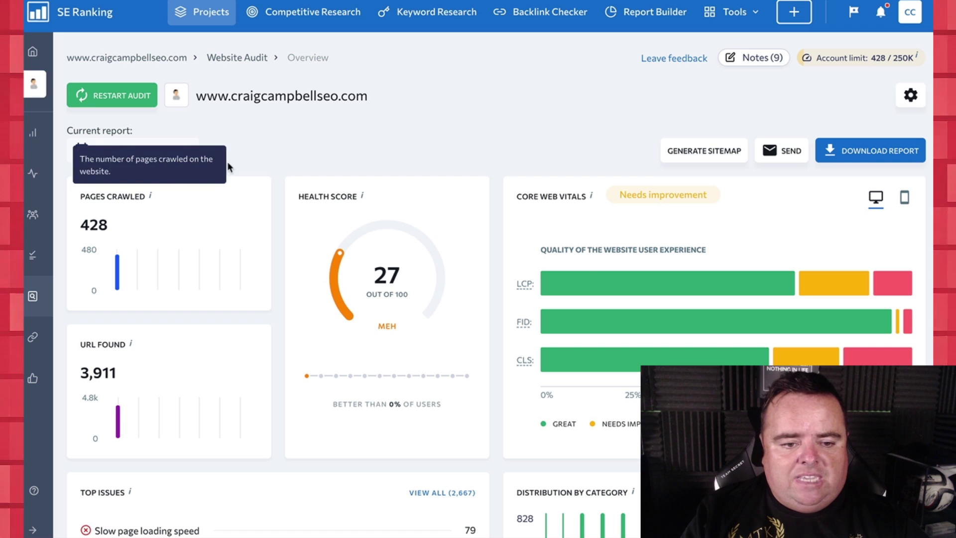
{"action": "scroll", "coordinate": [626, 215], "scroll_direction": "down", "scroll_amount": 1}
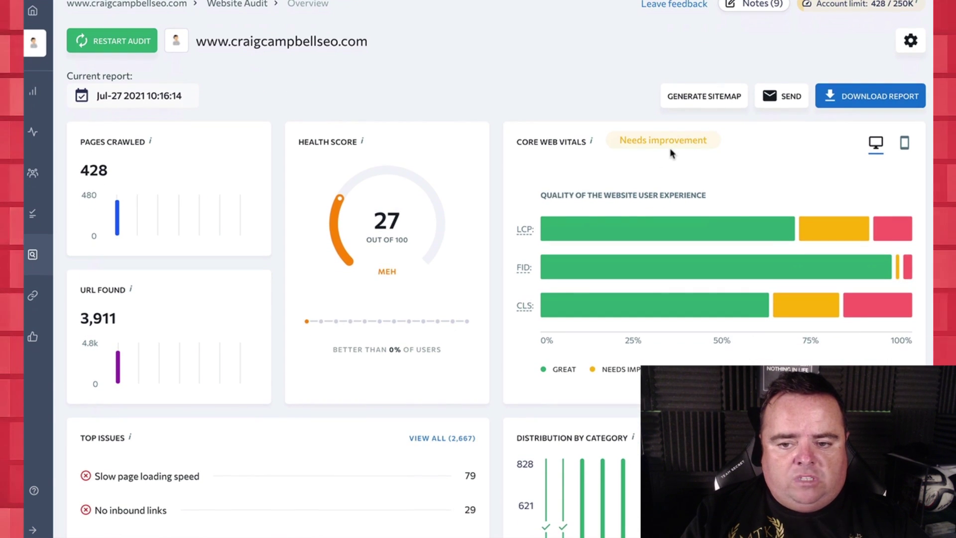
{"action": "mouse_move", "coordinate": [672, 146]}
{"action": "scroll", "coordinate": [437, 364], "scroll_direction": "down", "scroll_amount": 4}
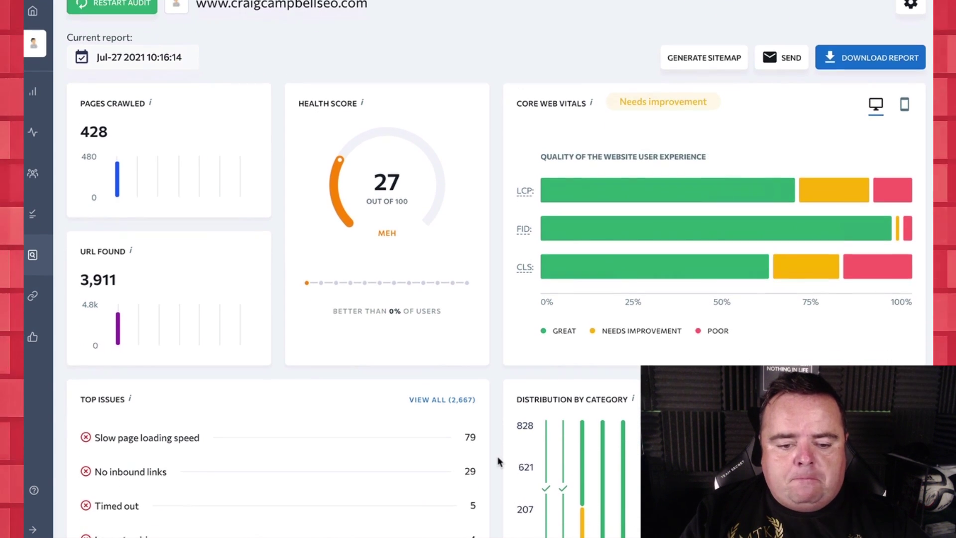
{"action": "scroll", "coordinate": [438, 361], "scroll_direction": "down", "scroll_amount": 5}
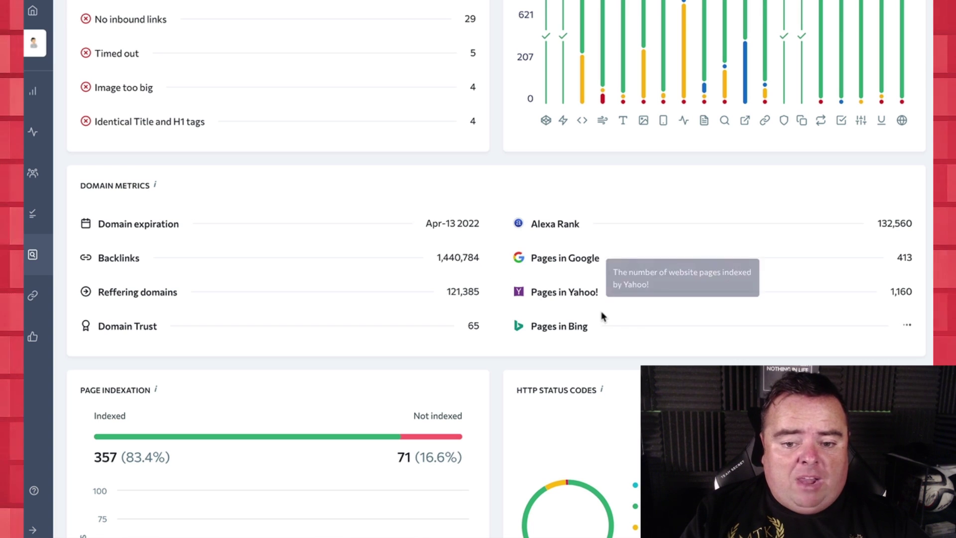
{"action": "scroll", "coordinate": [653, 330], "scroll_direction": "down", "scroll_amount": 4}
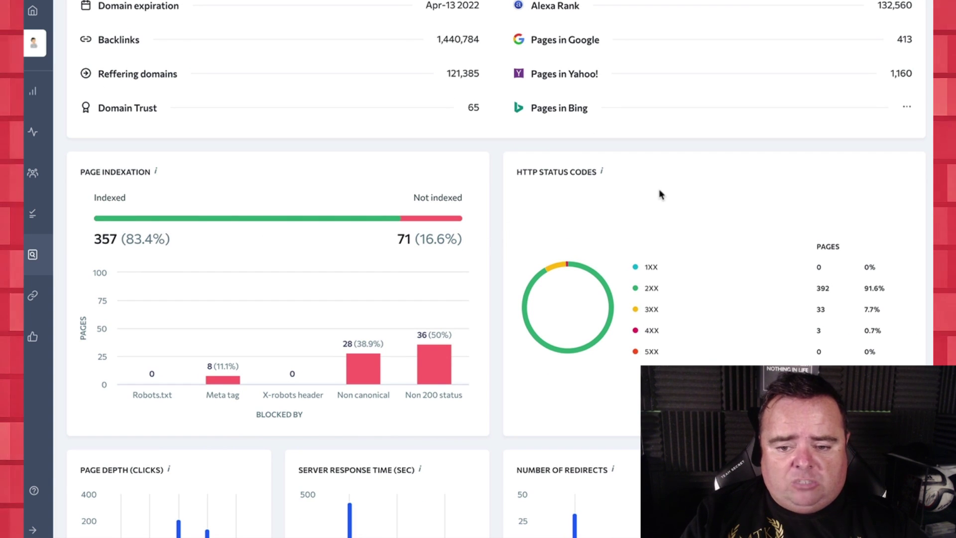
{"action": "scroll", "coordinate": [659, 190], "scroll_direction": "down", "scroll_amount": 4}
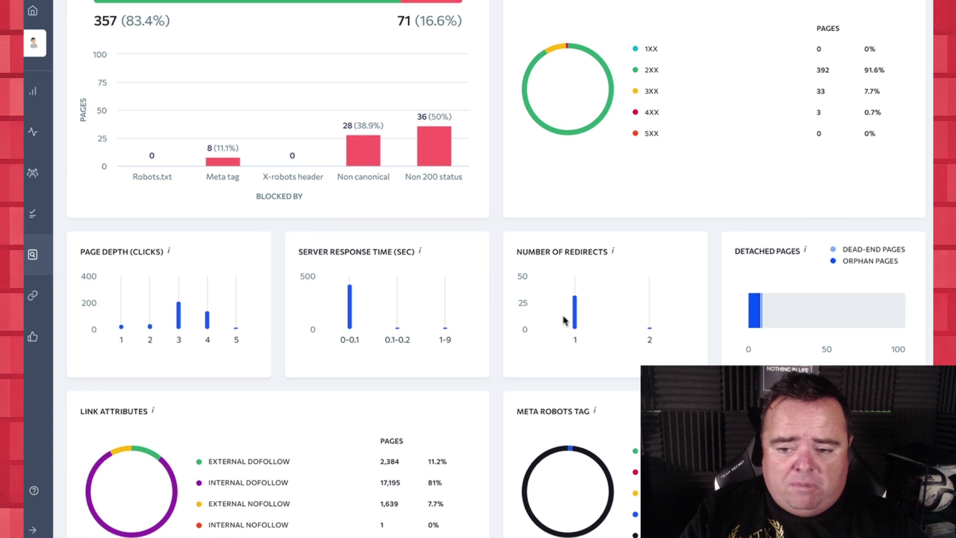
{"action": "scroll", "coordinate": [849, 318], "scroll_direction": "down", "scroll_amount": 2}
{"action": "scroll", "coordinate": [849, 317], "scroll_direction": "down", "scroll_amount": 2}
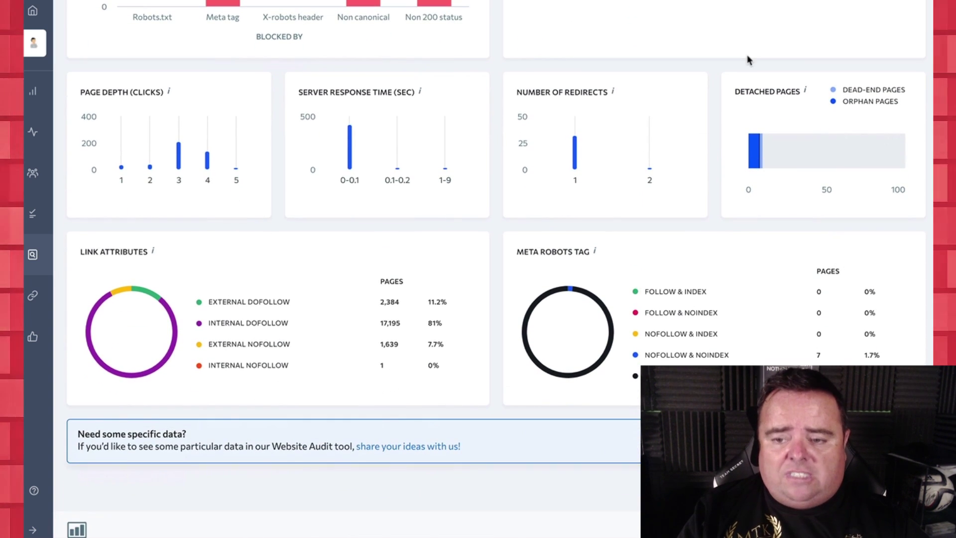
{"action": "scroll", "coordinate": [628, 106], "scroll_direction": "up", "scroll_amount": 1}
{"action": "scroll", "coordinate": [627, 107], "scroll_direction": "up", "scroll_amount": 10}
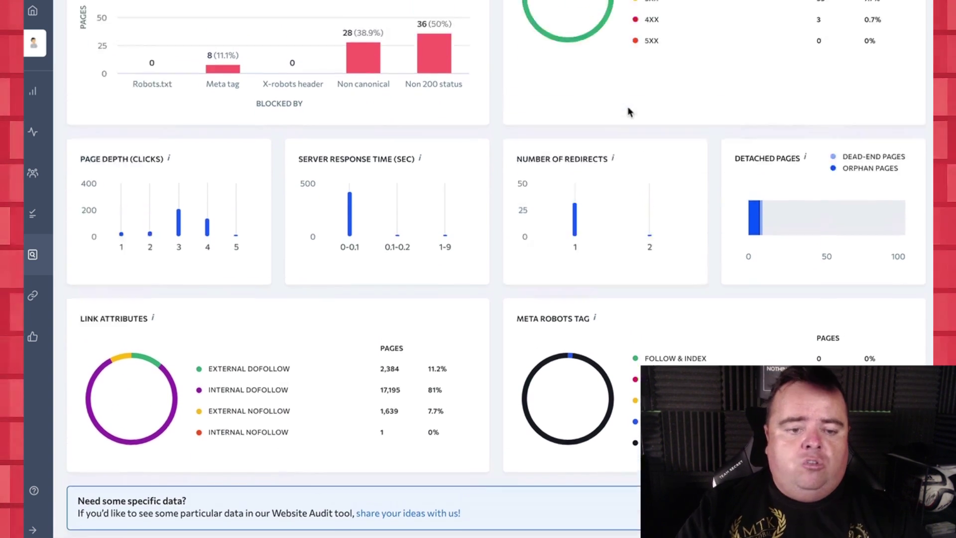
{"action": "scroll", "coordinate": [94, 169], "scroll_direction": "up", "scroll_amount": 5}
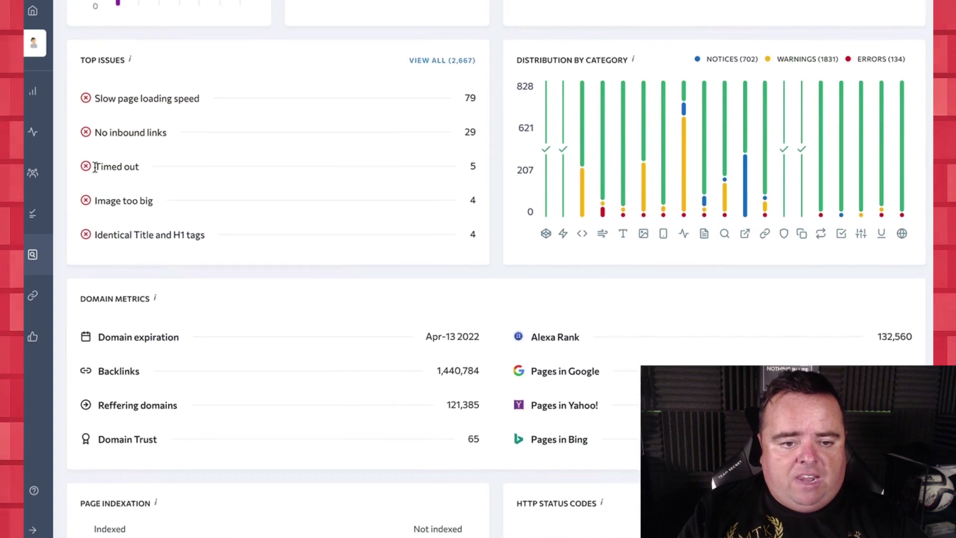
{"action": "mouse_move", "coordinate": [34, 255]}
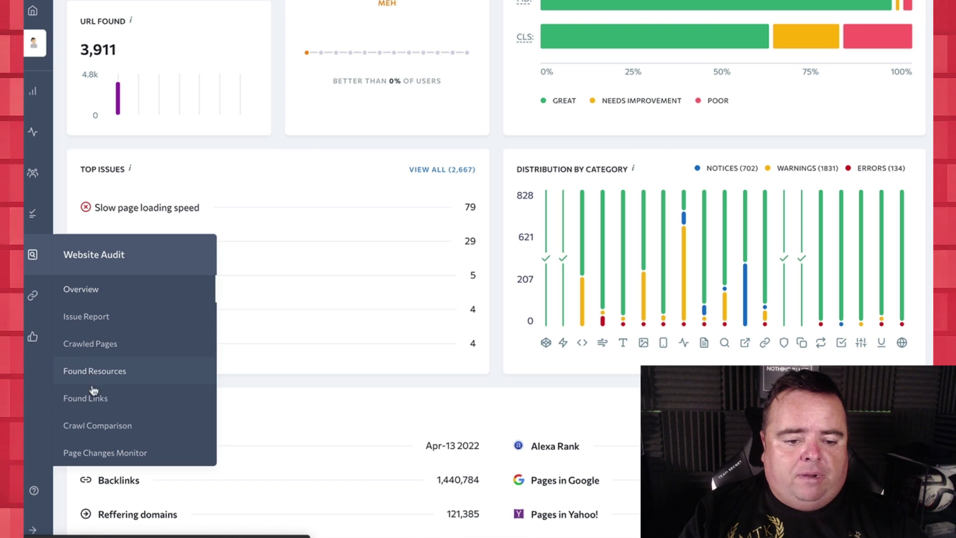
- Open Page Changes Monitor and scroll down to its Add pages prompt
{"action": "left_click", "coordinate": [93, 454]}
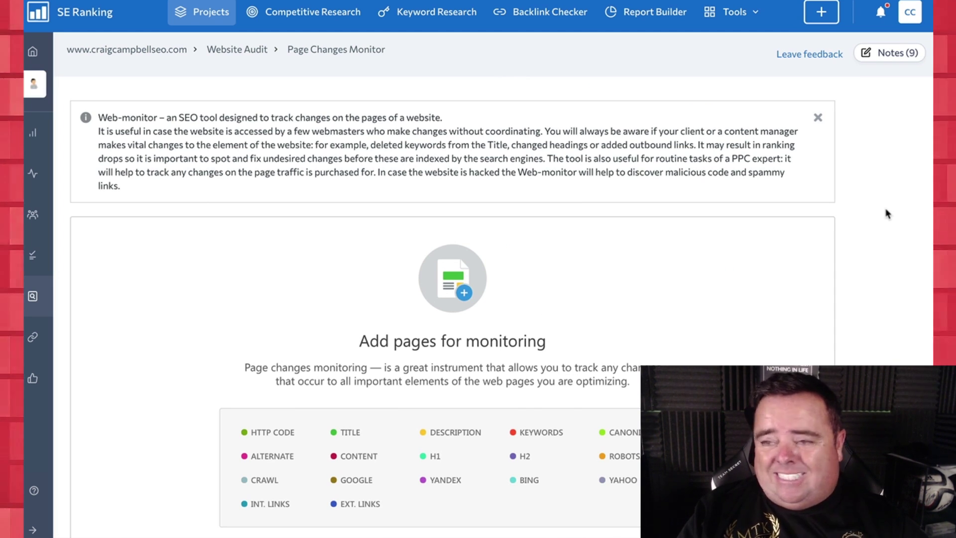
{"action": "scroll", "coordinate": [885, 214], "scroll_direction": "down", "scroll_amount": 2}
{"action": "scroll", "coordinate": [886, 214], "scroll_direction": "down", "scroll_amount": 3}
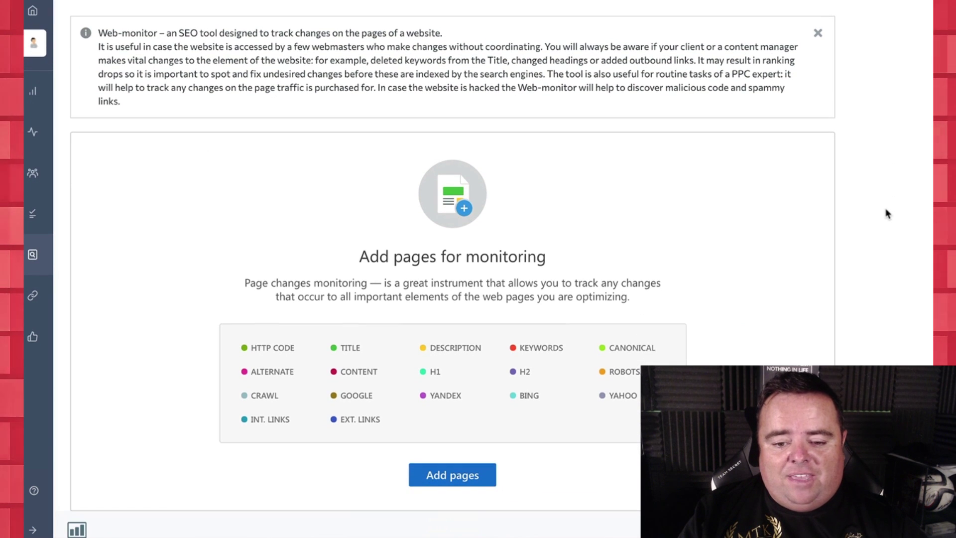
{"action": "scroll", "coordinate": [885, 214], "scroll_direction": "up", "scroll_amount": 3}
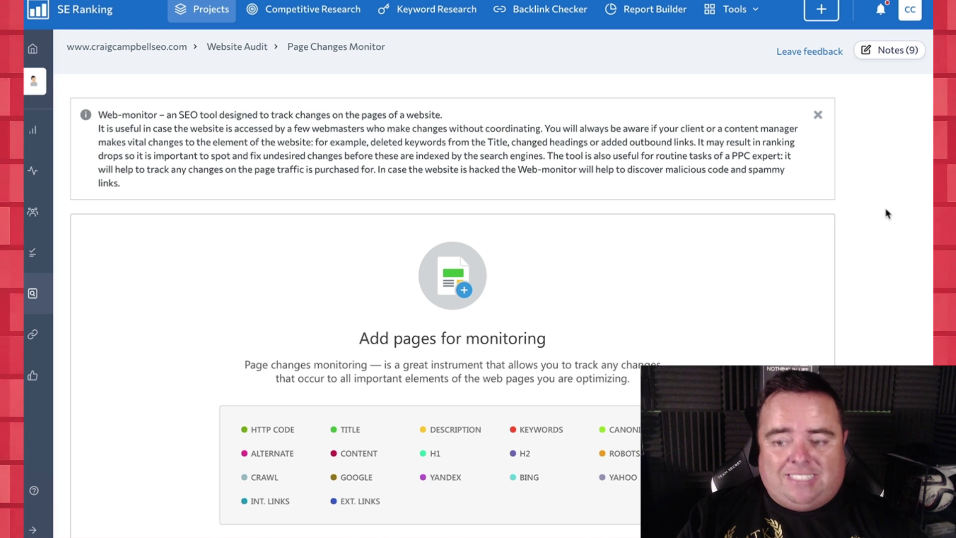
{"action": "scroll", "coordinate": [886, 213], "scroll_direction": "down", "scroll_amount": 2}
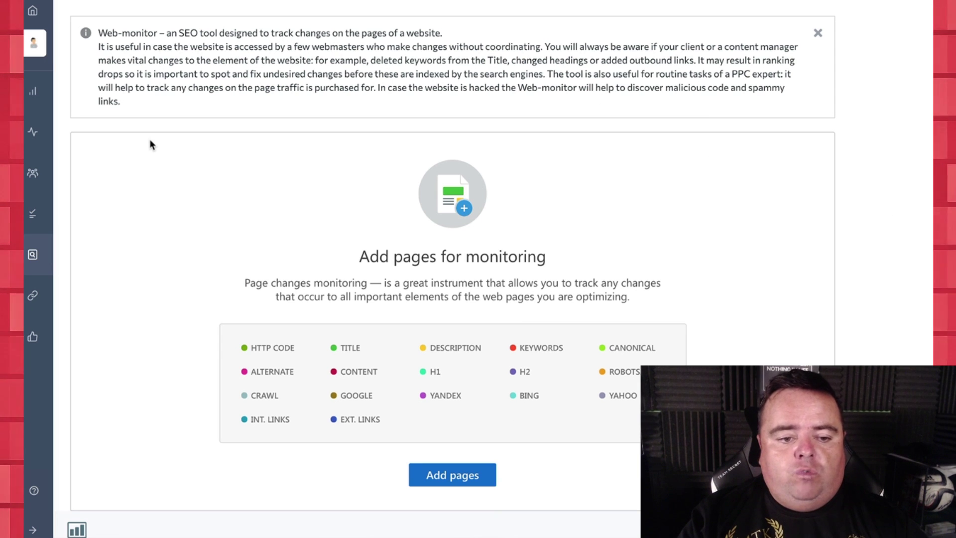
{"action": "mouse_move", "coordinate": [44, 244]}
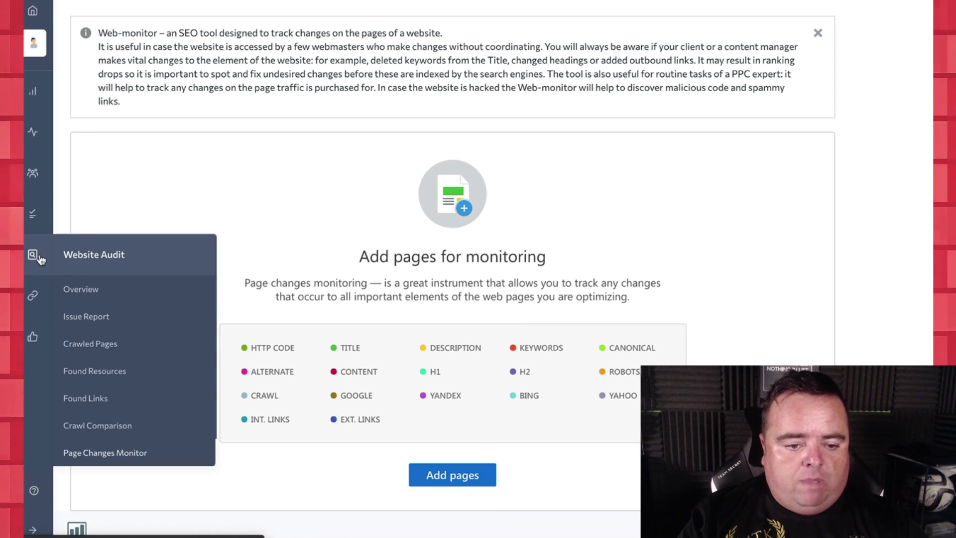
- Open Crawled Pages and scroll through the 428 URLs with issues and status codes
{"action": "left_click", "coordinate": [87, 349]}
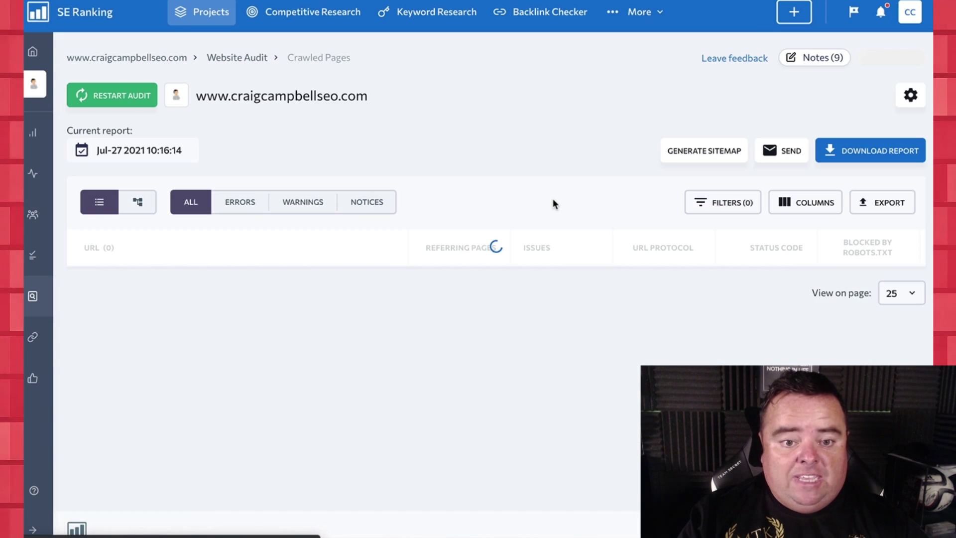
{"action": "scroll", "coordinate": [554, 202], "scroll_direction": "down", "scroll_amount": 9}
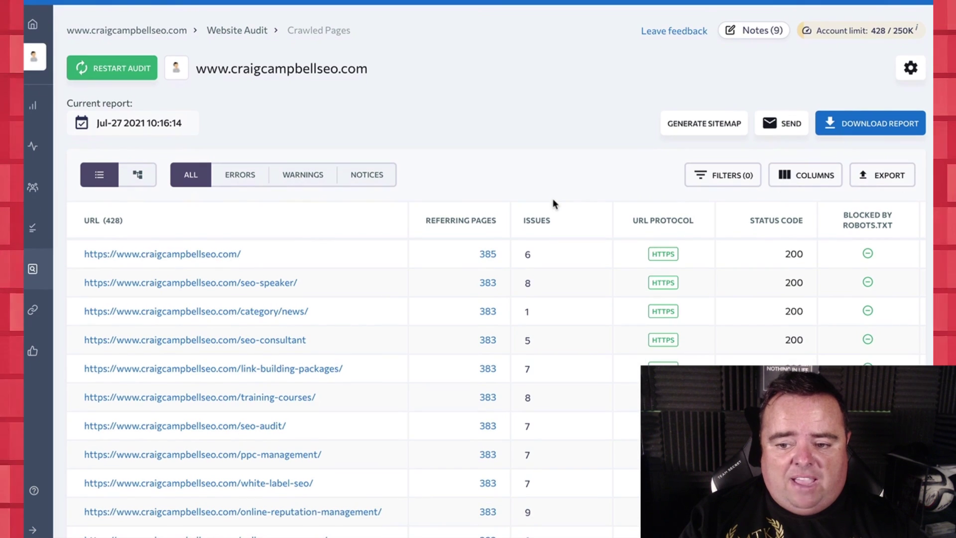
{"action": "scroll", "coordinate": [554, 204], "scroll_direction": "down", "scroll_amount": 2}
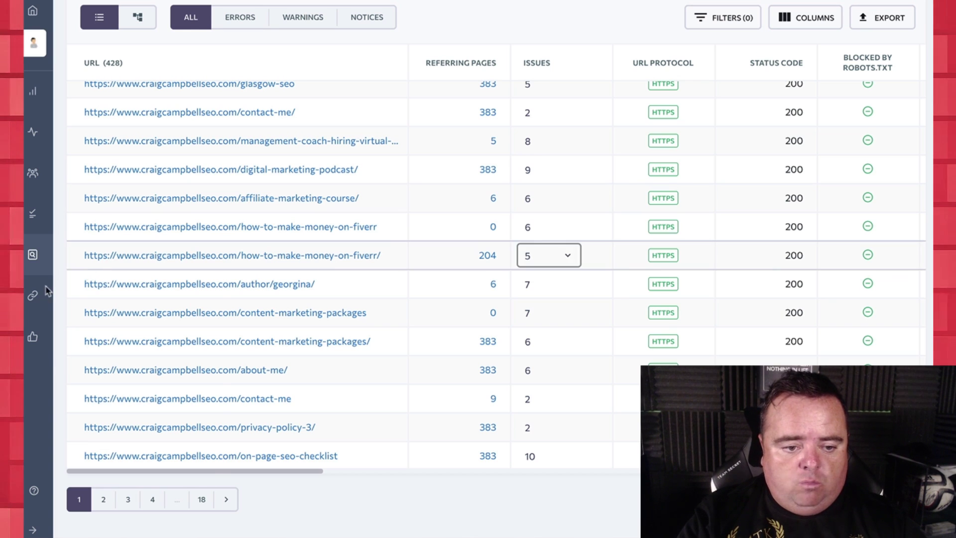
{"action": "mouse_move", "coordinate": [33, 299]}
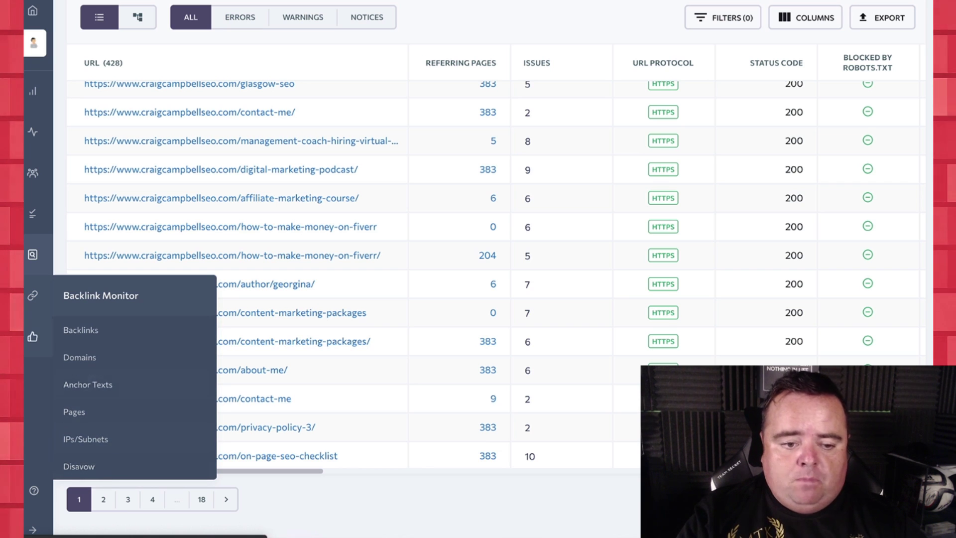
- Open the Social Media dashboard and scroll through it
{"action": "mouse_move", "coordinate": [33, 338]}
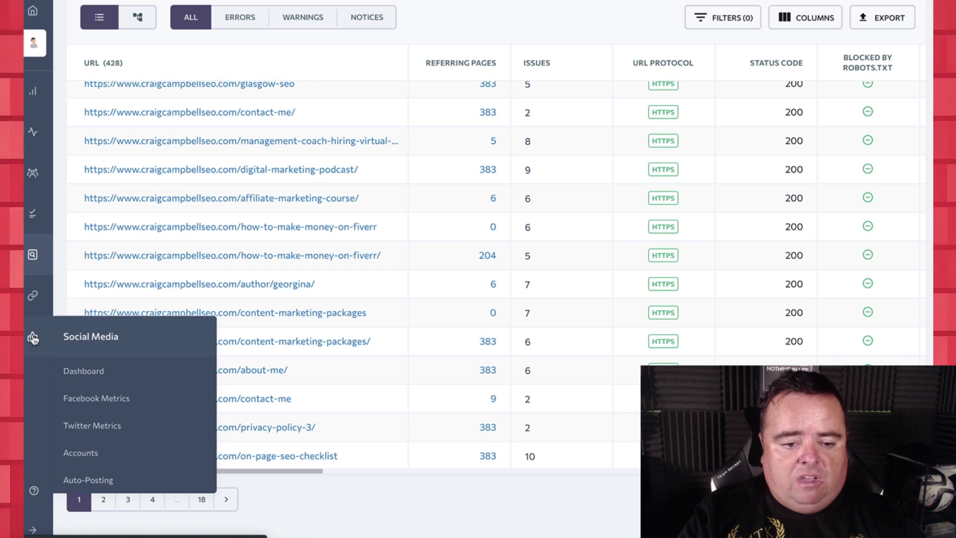
{"action": "left_click", "coordinate": [75, 339]}
{"action": "mouse_move", "coordinate": [47, 337]}
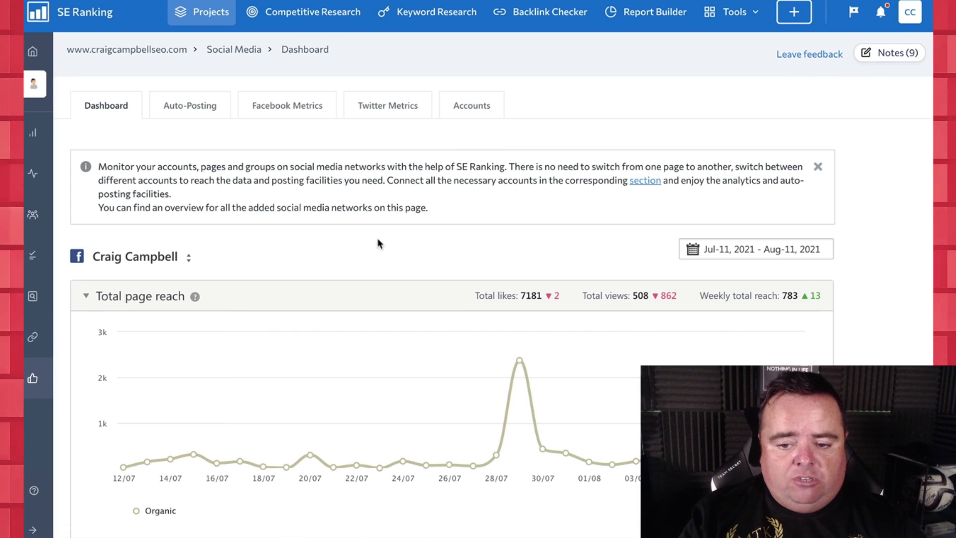
{"action": "scroll", "coordinate": [378, 243], "scroll_direction": "down", "scroll_amount": 1}
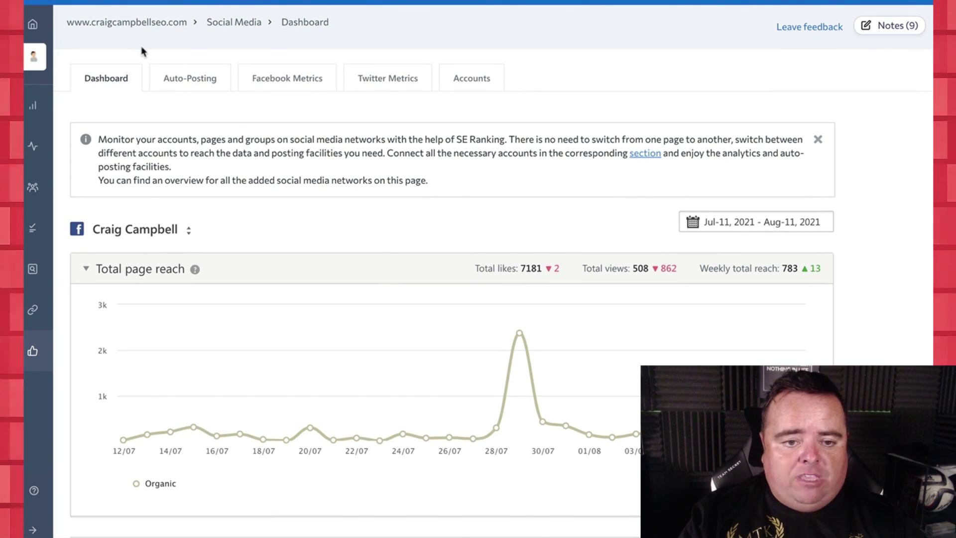
- View the Auto-Posting planner, the Create a post composer, and Twitter Metrics
{"action": "left_click", "coordinate": [190, 80]}
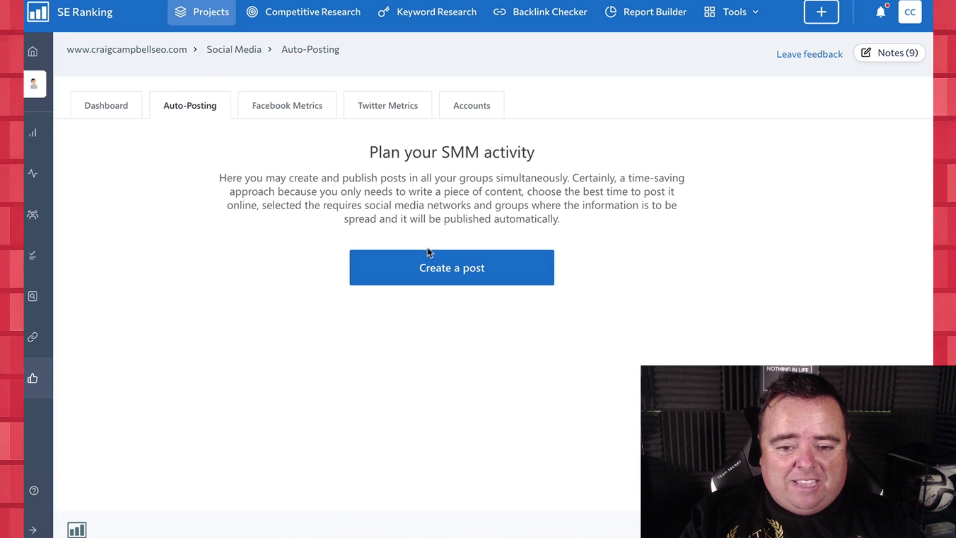
{"action": "left_click", "coordinate": [441, 275]}
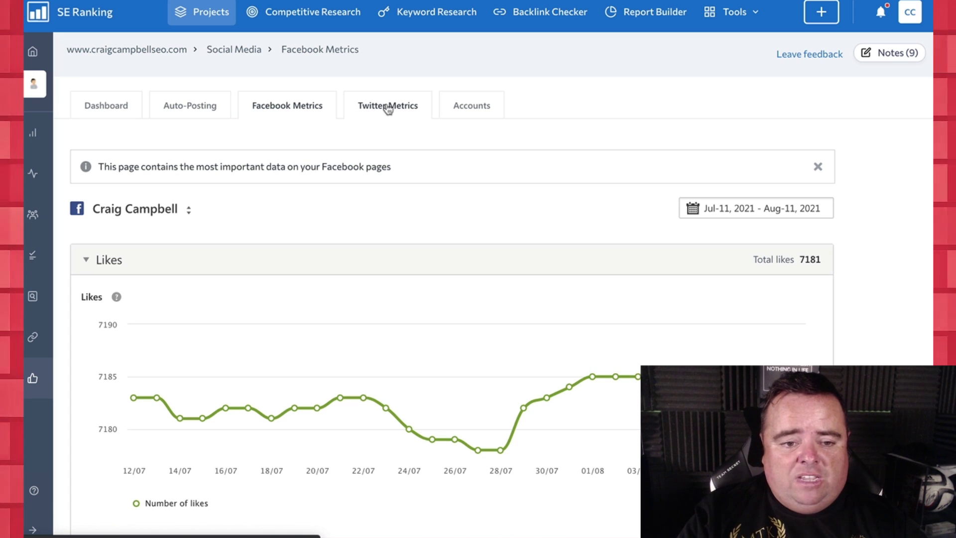
{"action": "left_click", "coordinate": [388, 107]}
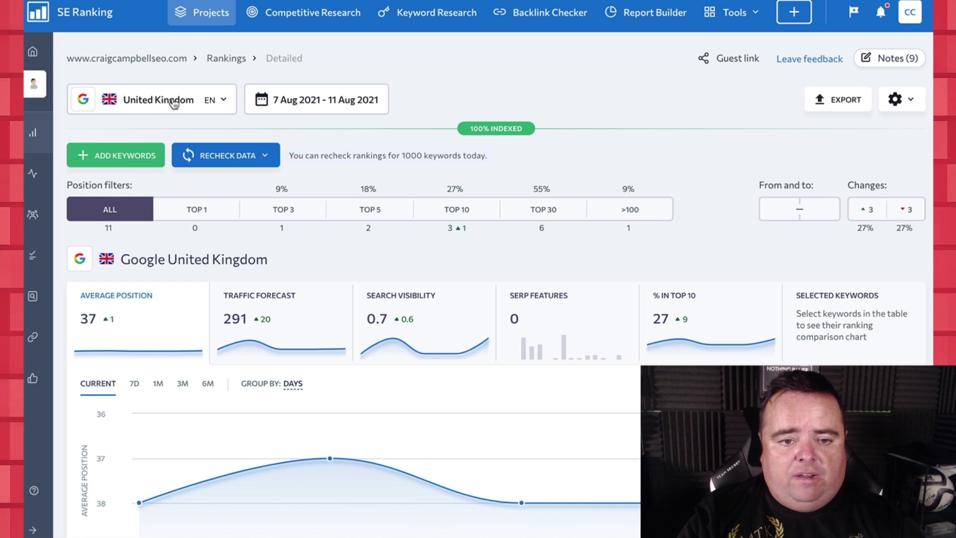
- Check the tracked search engine list, go to the Projects dashboard, and dismiss the new-website wizard
{"action": "left_click", "coordinate": [172, 100]}
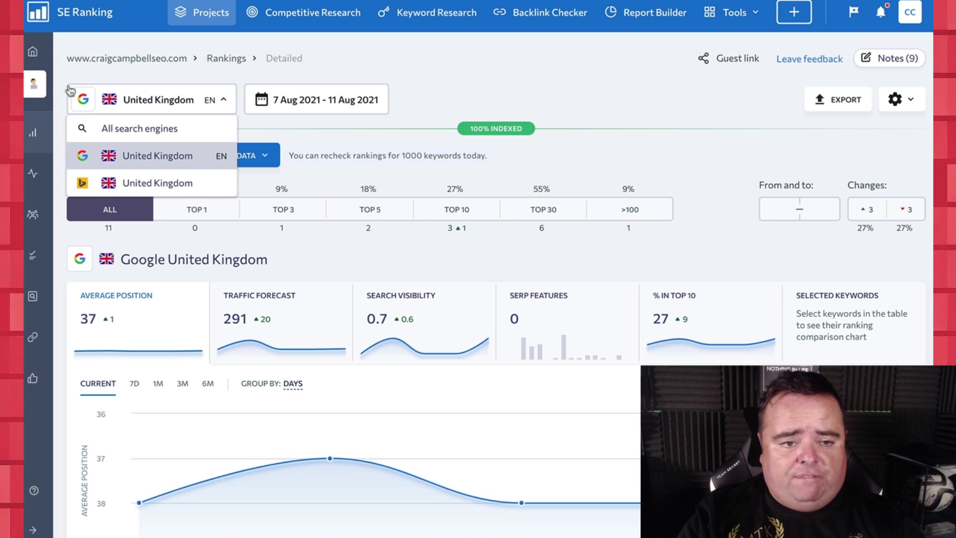
{"action": "left_click", "coordinate": [36, 53]}
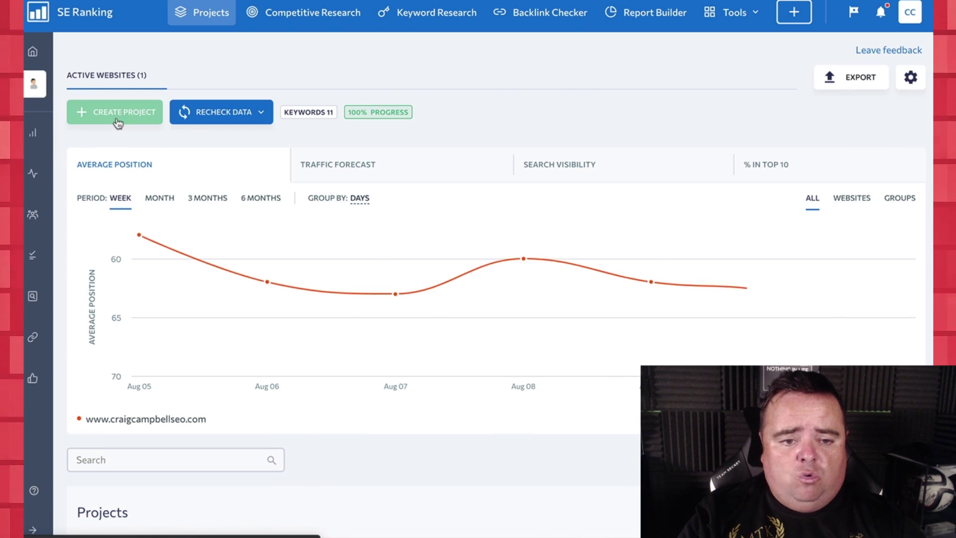
{"action": "left_click", "coordinate": [115, 119]}
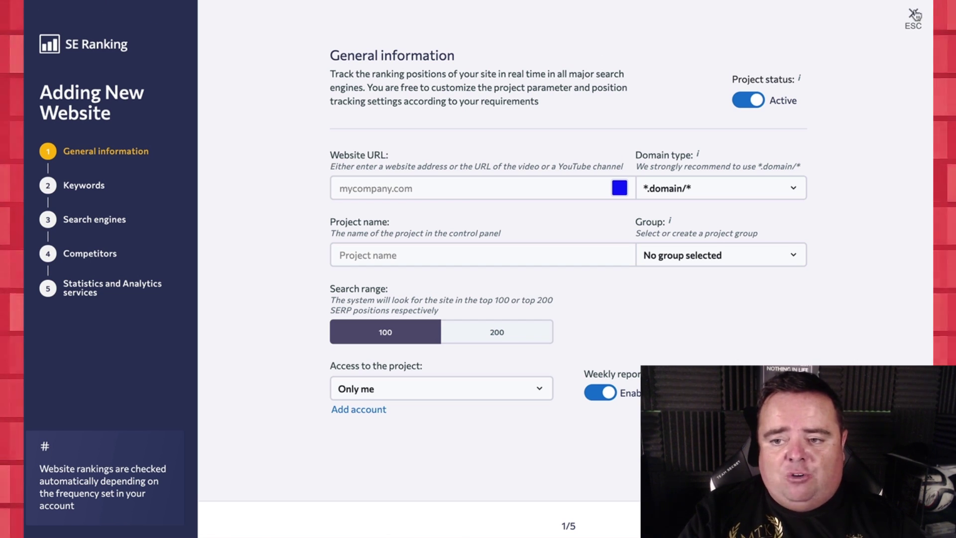
{"action": "left_click", "coordinate": [915, 15]}
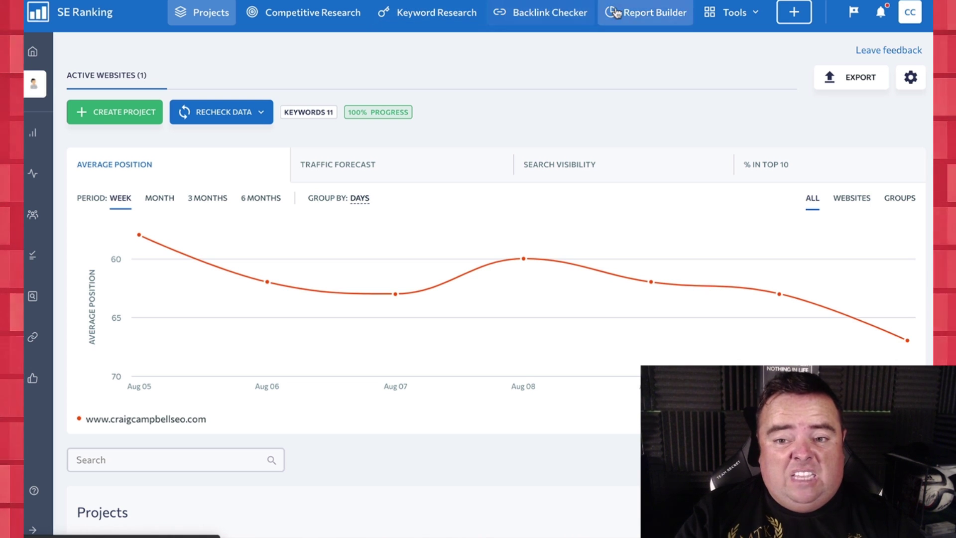
- Generate a new report for the project website in Report Builder
{"action": "left_click", "coordinate": [633, 13]}
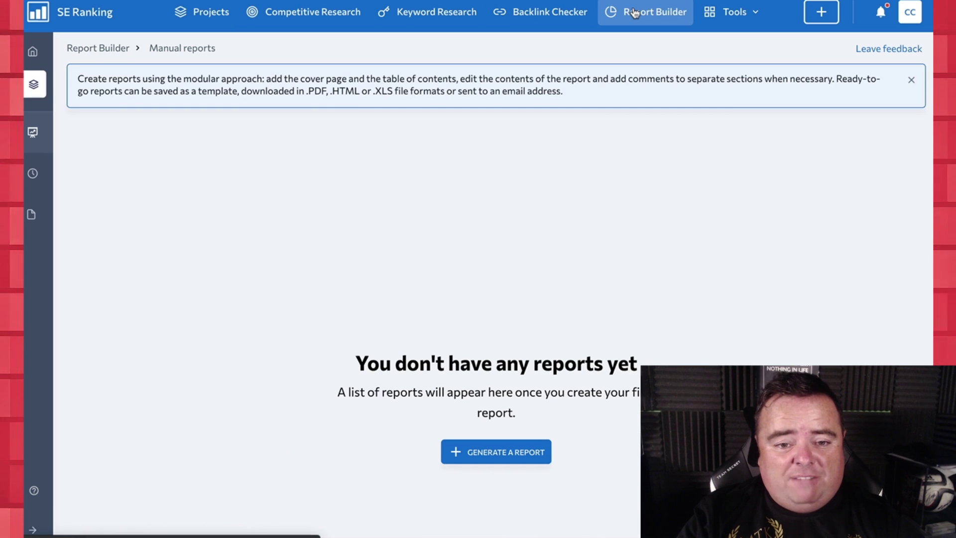
{"action": "left_click", "coordinate": [480, 453]}
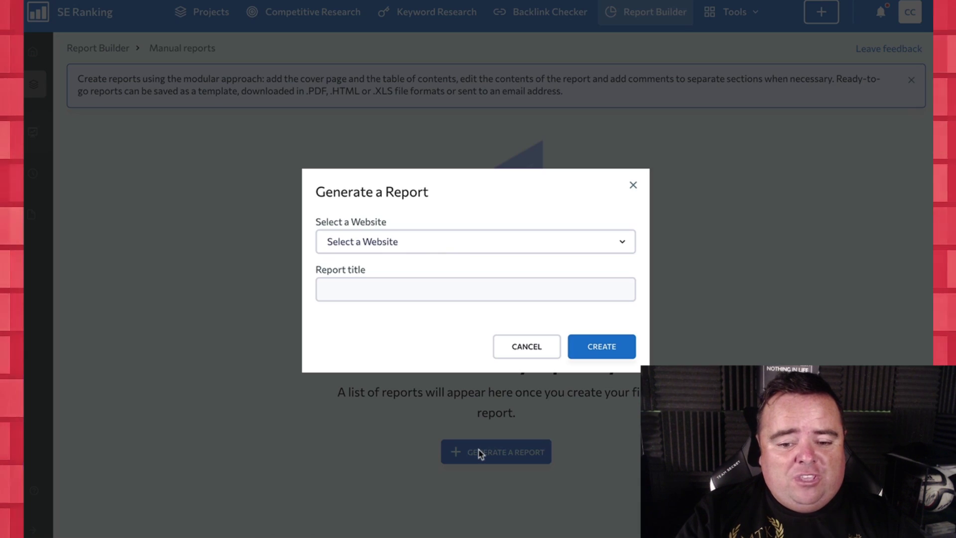
{"action": "left_click", "coordinate": [472, 246]}
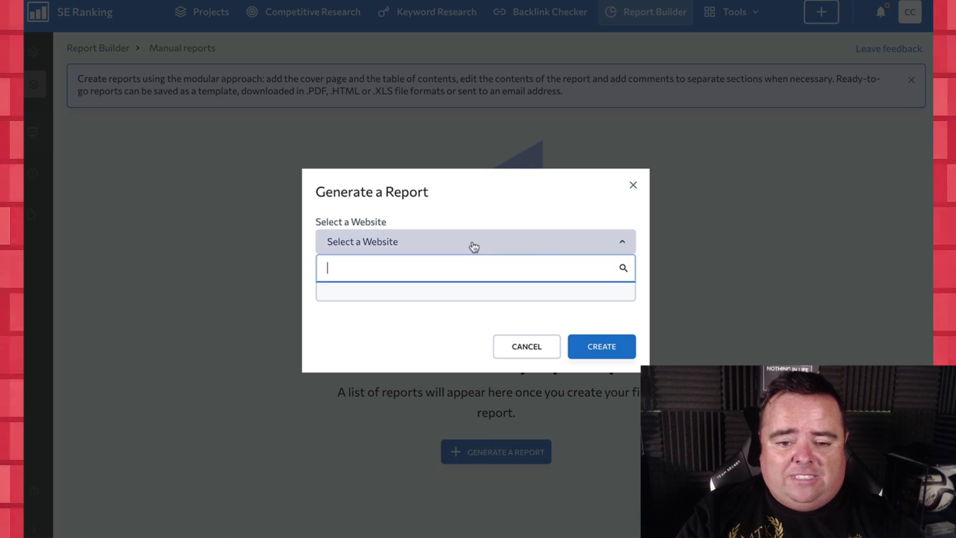
{"action": "left_click", "coordinate": [458, 296]}
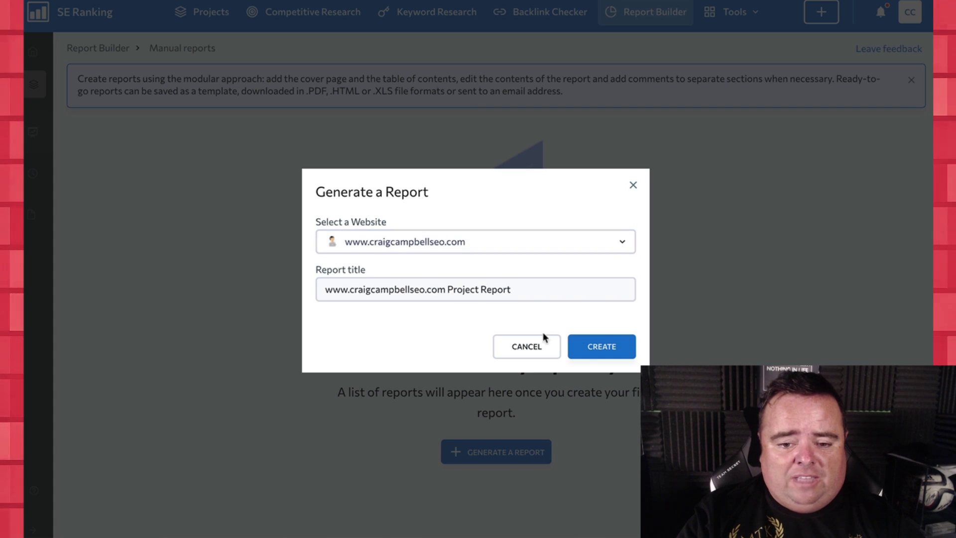
{"action": "left_click", "coordinate": [591, 352]}
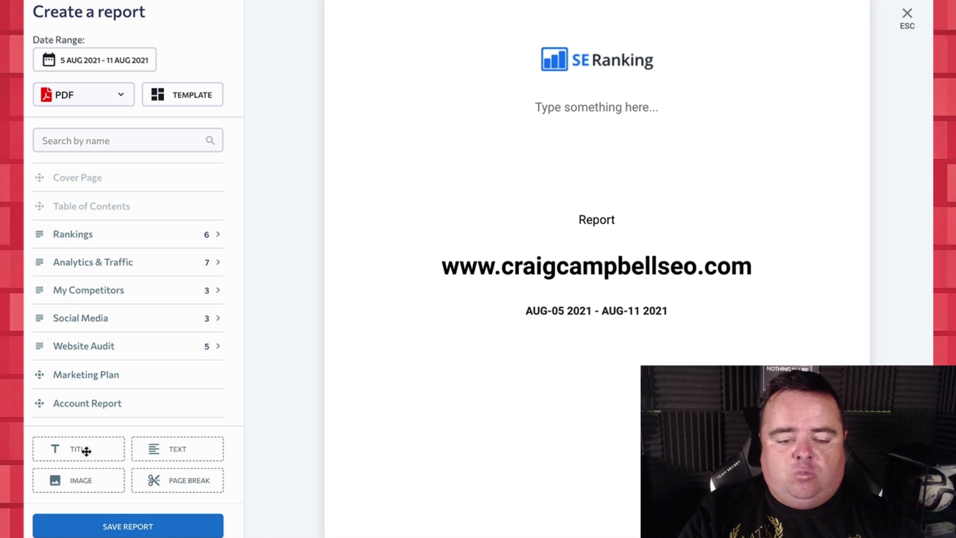
- Add a Title block to the 5–11 Aug 2021 cover page, remove it, and close the editor
{"action": "left_click_drag", "start_coordinate": [86, 450], "coordinate": [423, 443]}
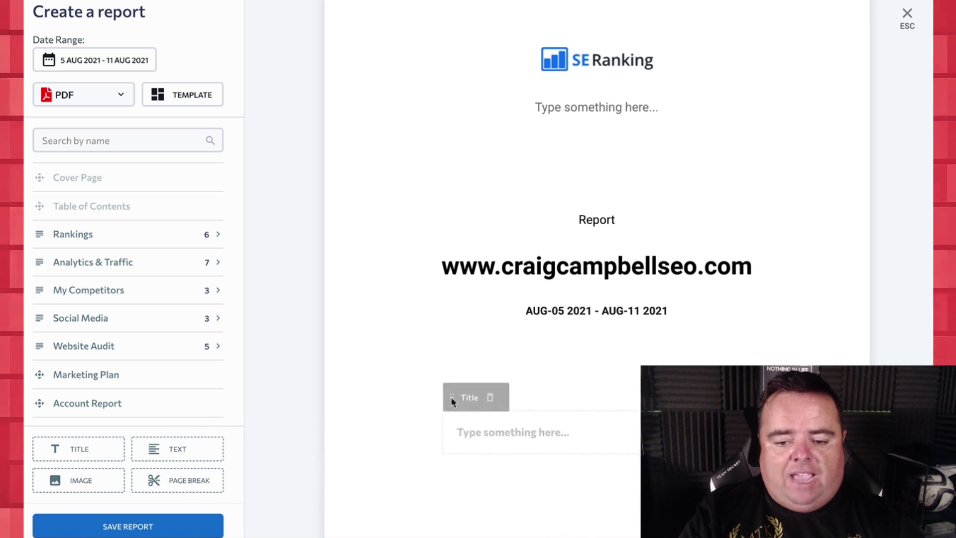
{"action": "left_click_drag", "start_coordinate": [453, 402], "coordinate": [450, 401]}
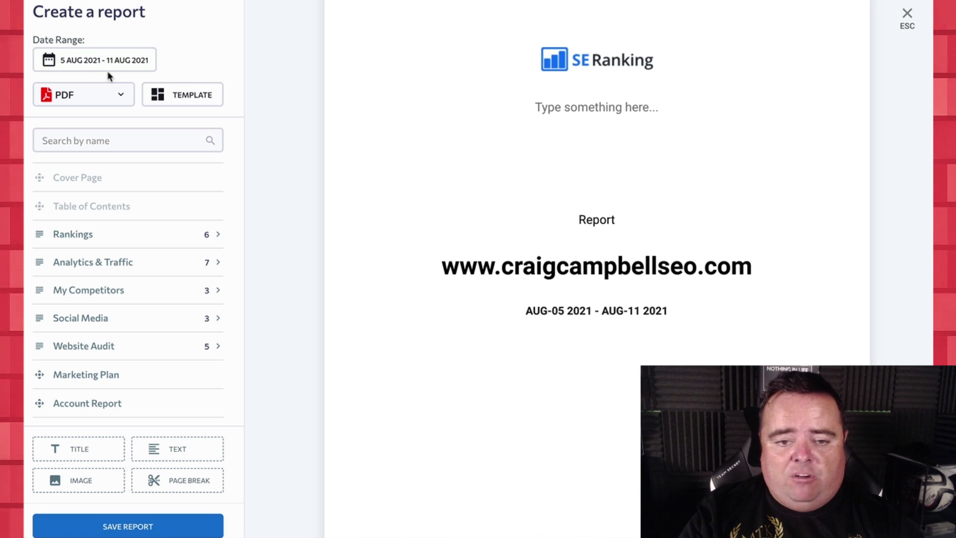
{"action": "left_click", "coordinate": [907, 18]}
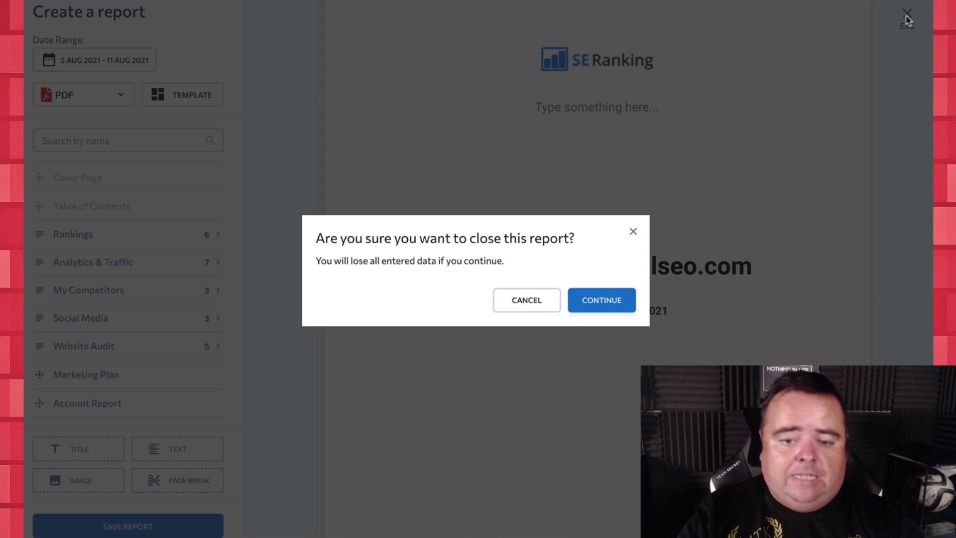
- Discard the unsaved report and bring up the Search Engine Autocomplete tool (Google, United States, depth 1)
{"action": "left_click", "coordinate": [601, 301]}
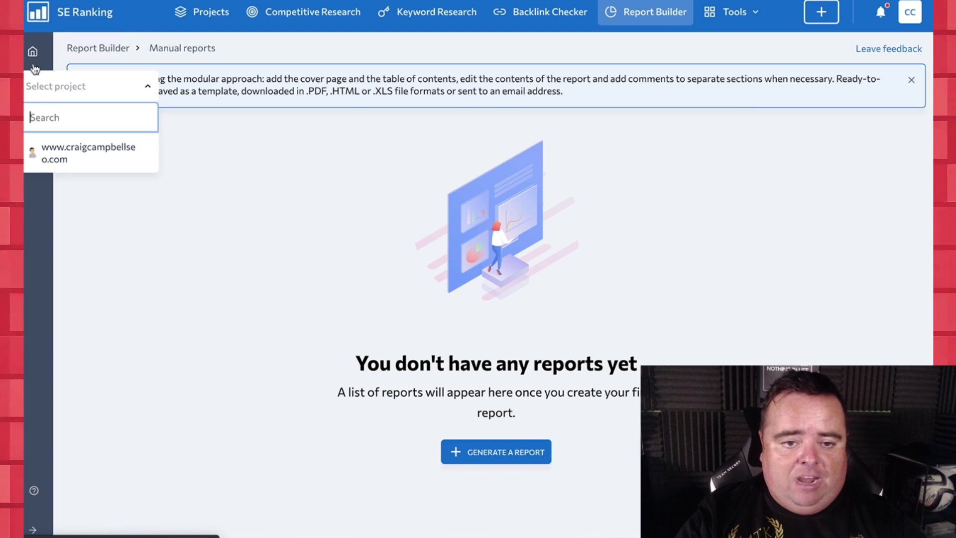
{"action": "left_click", "coordinate": [754, 11]}
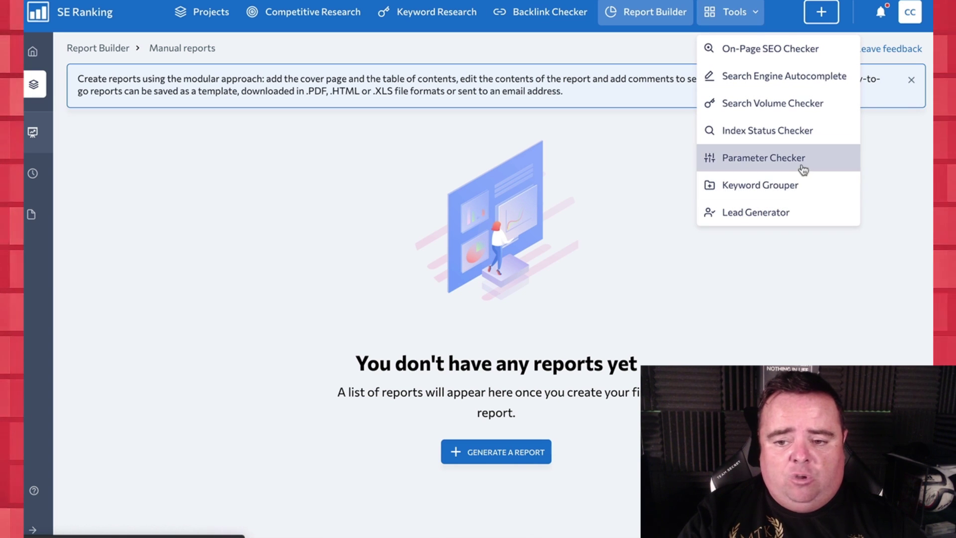
{"action": "left_click", "coordinate": [807, 87]}
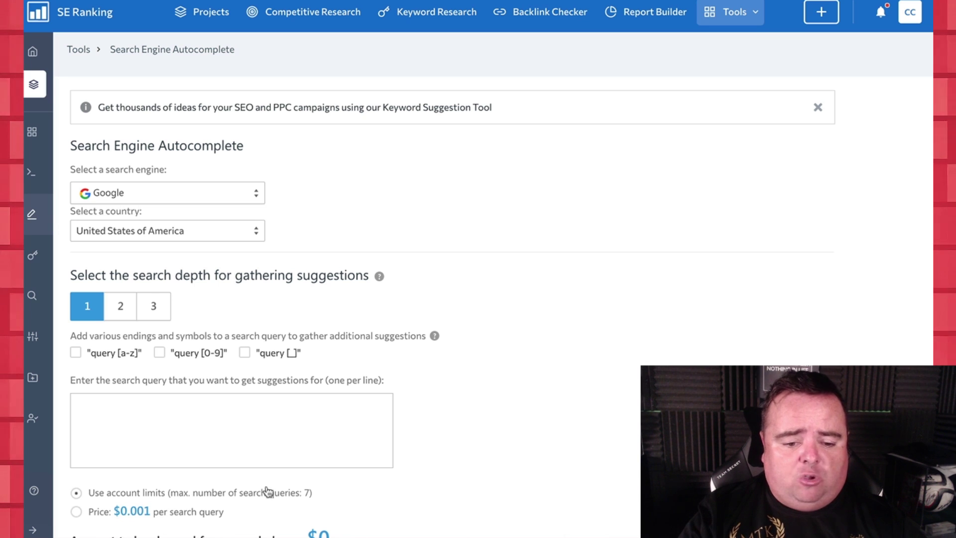
{"action": "left_click", "coordinate": [737, 12]}
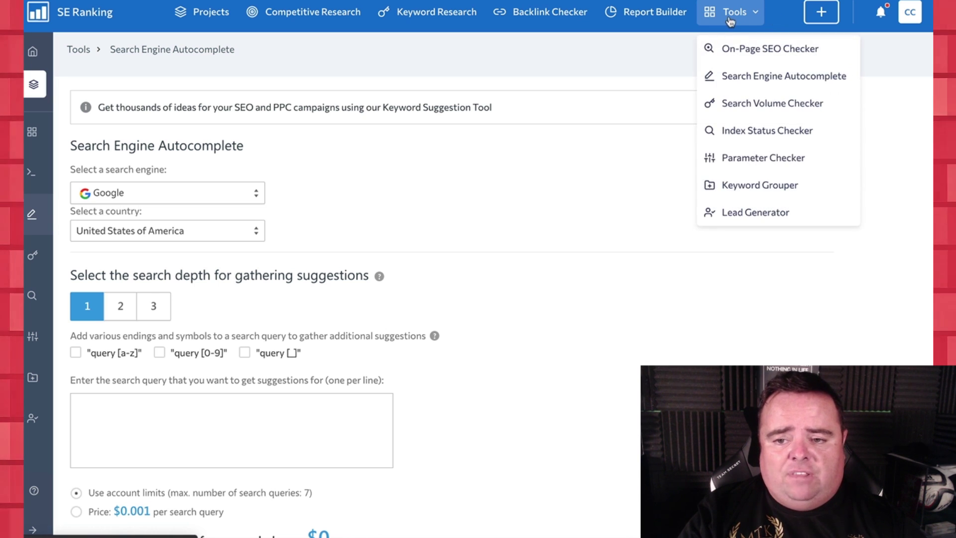
- Open Keyword Grouper and review its settings: Google, United States, English, accuracy 3, Soft method
{"action": "left_click", "coordinate": [748, 186]}
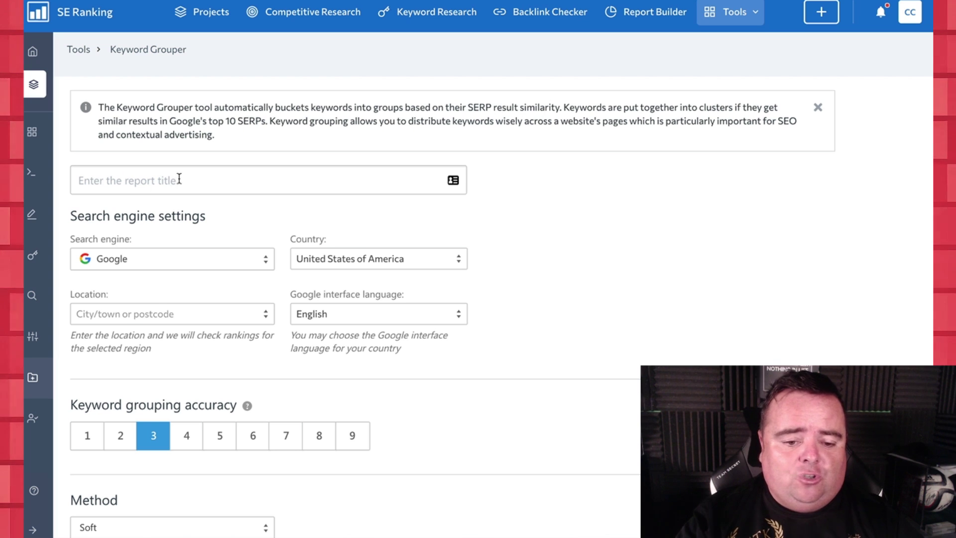
{"action": "scroll", "coordinate": [564, 450], "scroll_direction": "down", "scroll_amount": 4}
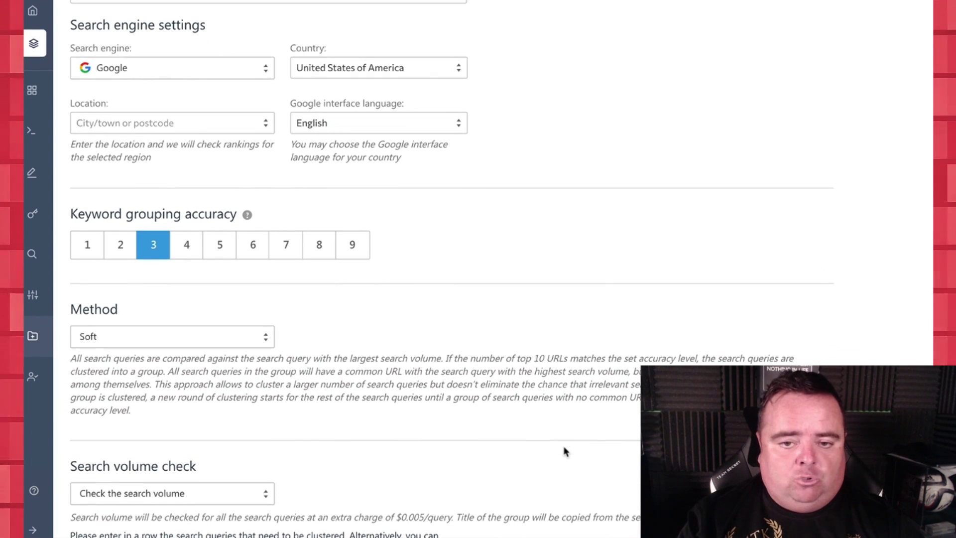